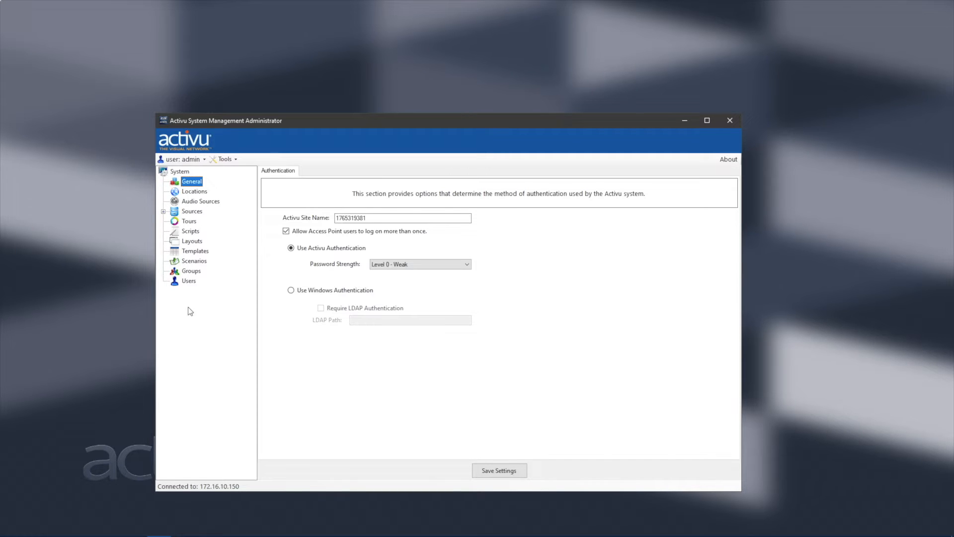
From the Groups list, start adding a new group named 'Test'.
click(191, 272)
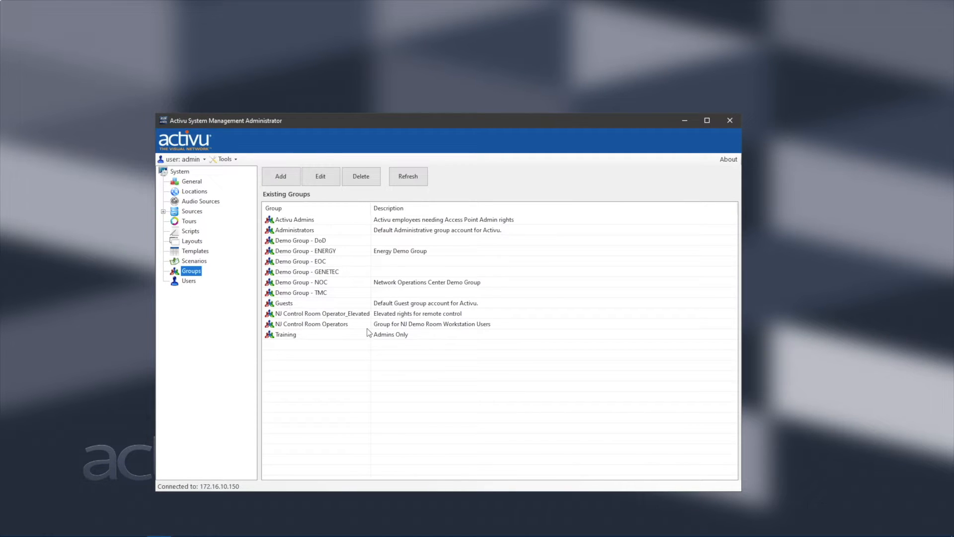
click(284, 179)
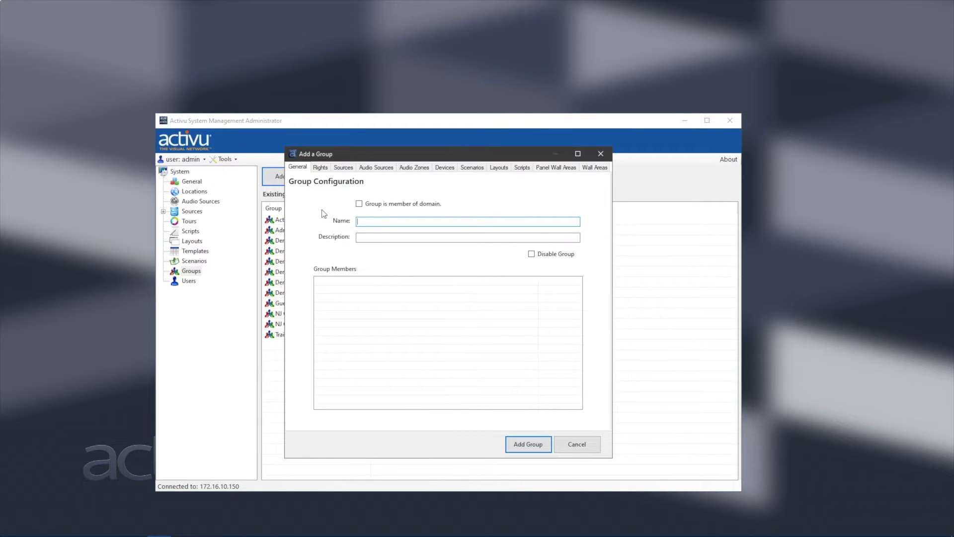
text(Test)
Show the Rights settings of the new Test group in the Add a Group dialog.
click(321, 169)
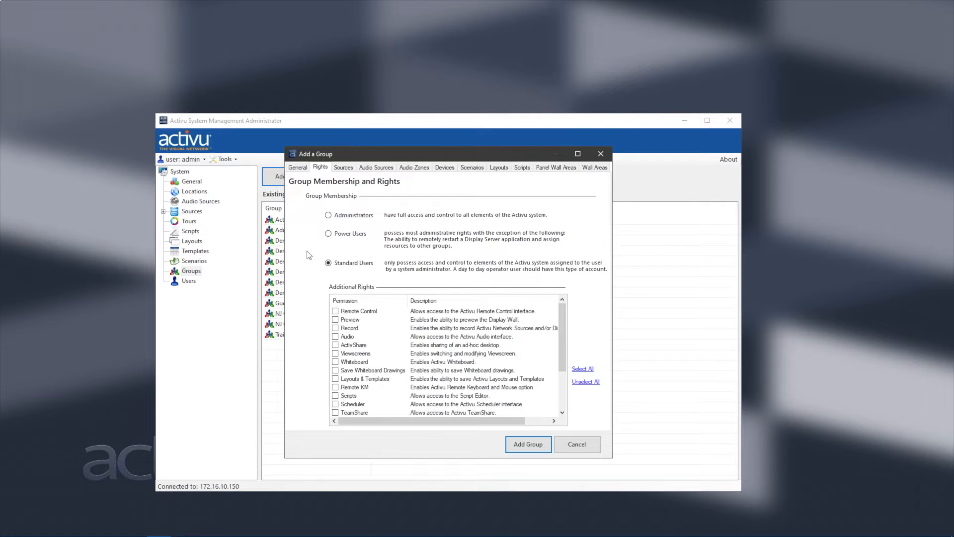
Set the Test group's Group Membership to Power Users.
click(329, 234)
scroll(382, 350, down, 1)
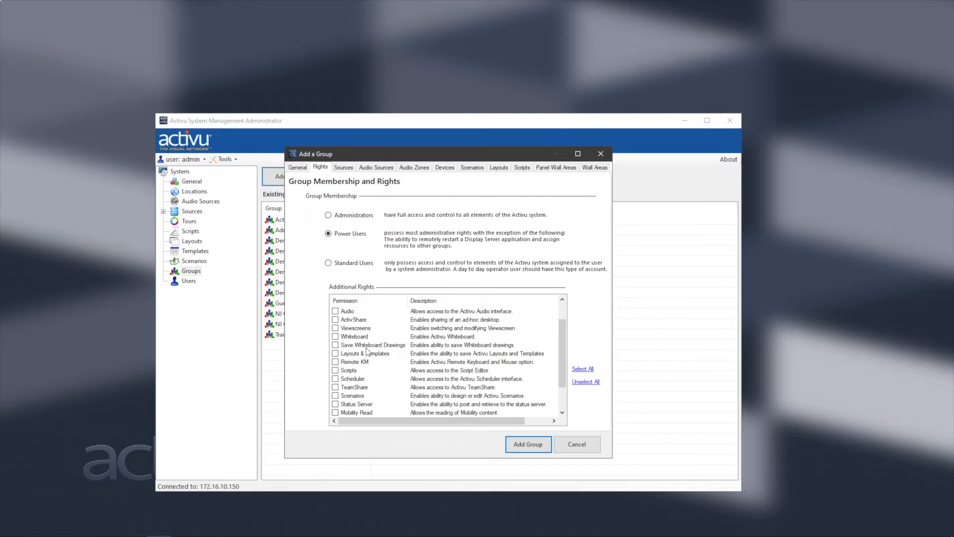
scroll(368, 328, down, 1)
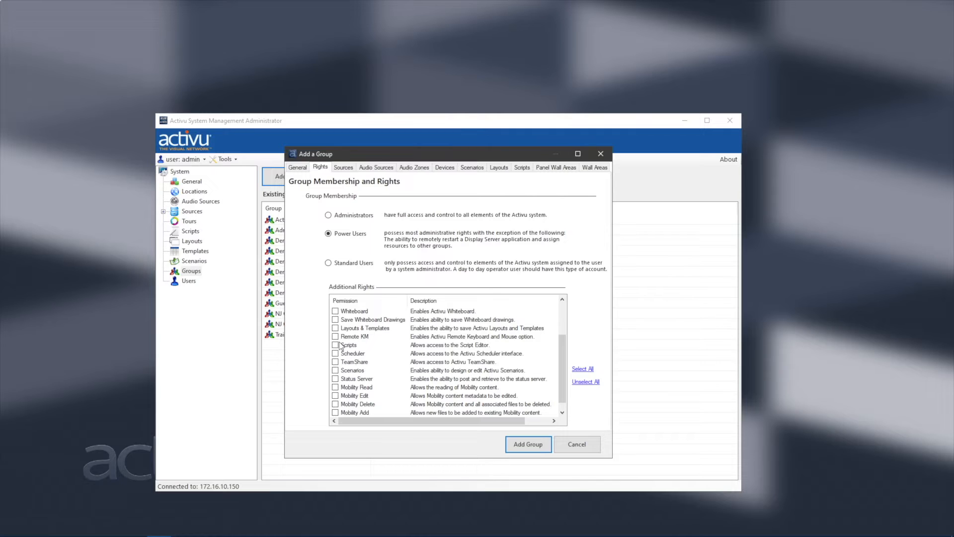
scroll(379, 330, down, 1)
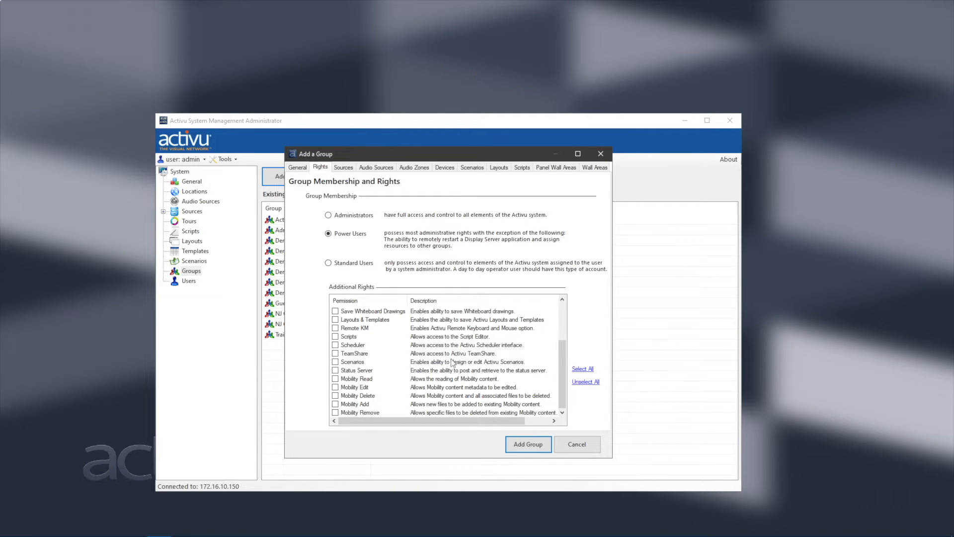
scroll(412, 353, up, 3)
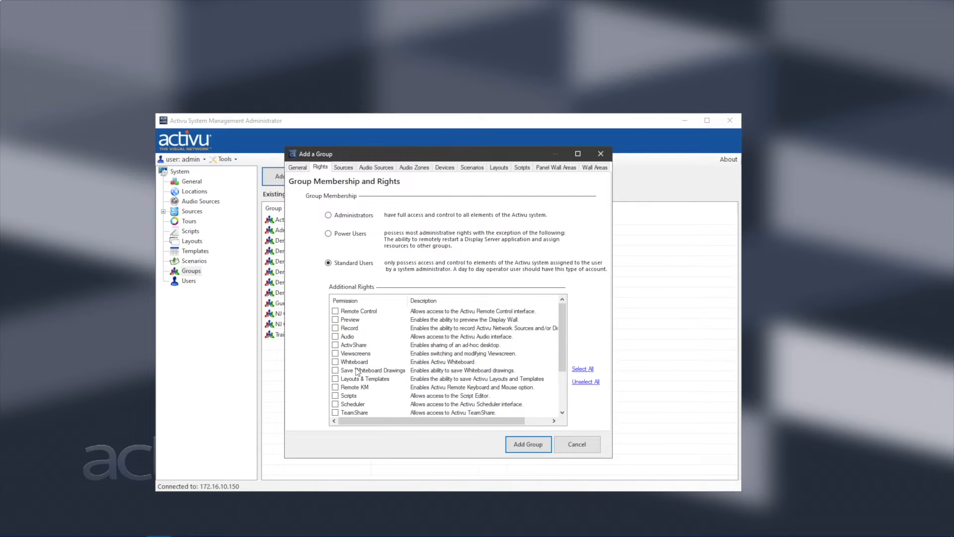
click(328, 234)
Add six HD sources, from [HD] City Traffic Far Field down through House Fire, to the group.
click(343, 169)
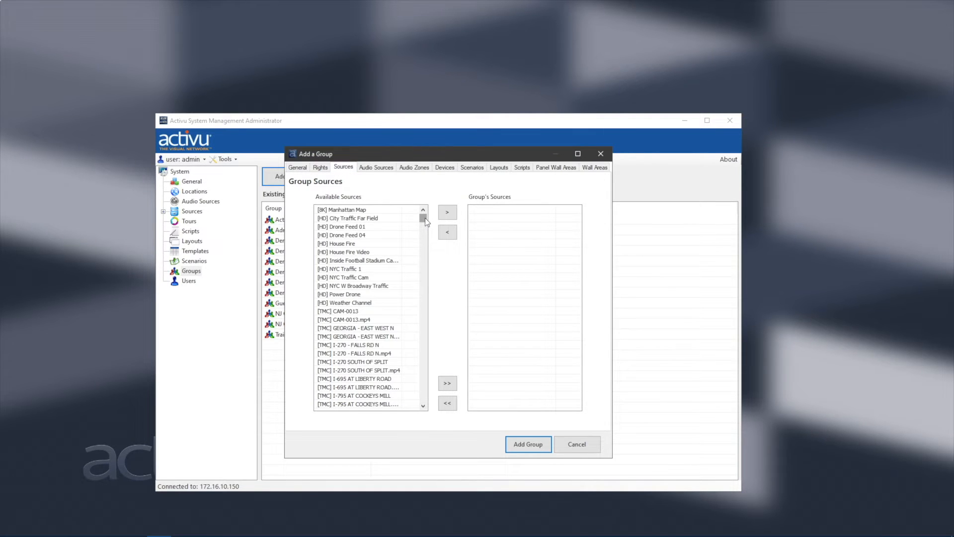
mouse_move(425, 218)
mouse_down()
mouse_move(440, 350)
mouse_move(430, 405)
mouse_move(424, 217)
mouse_up()
click(449, 384)
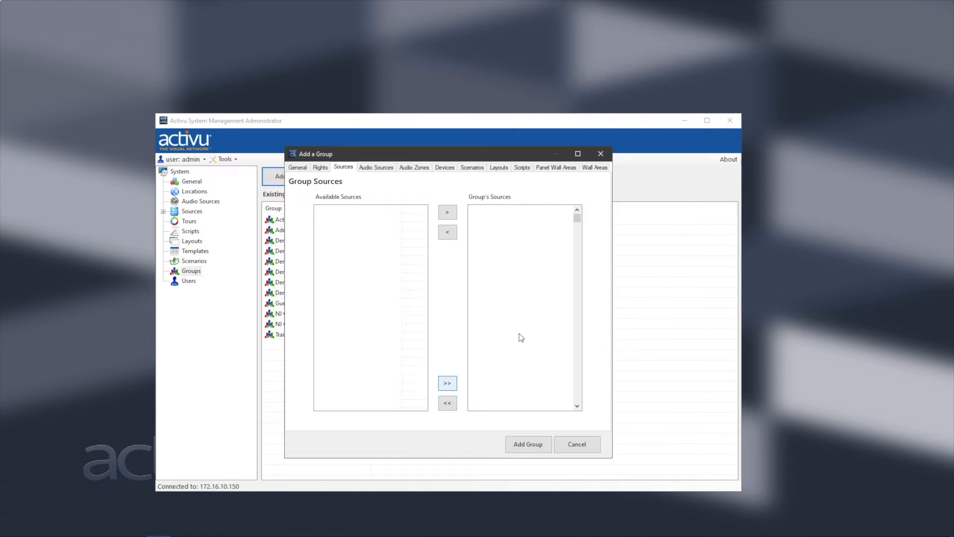
click(448, 405)
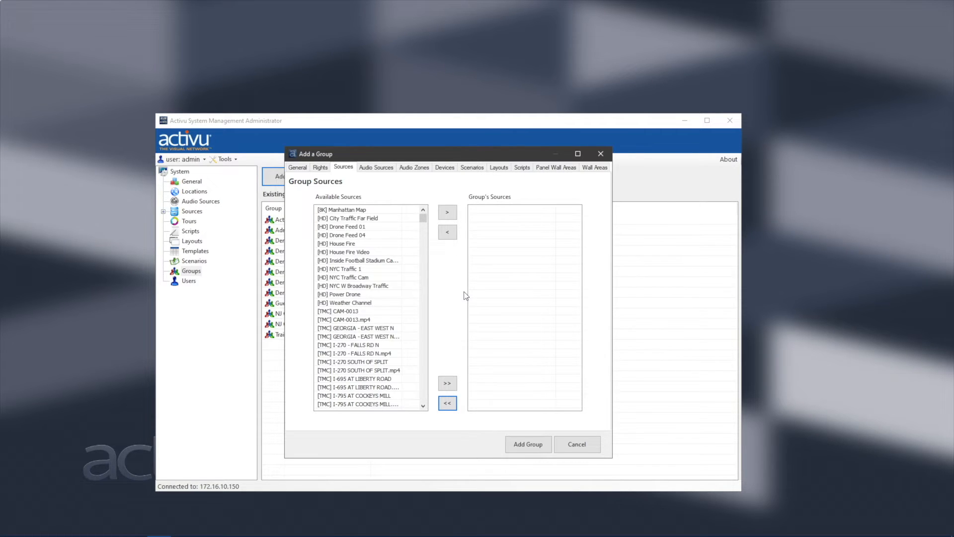
click(335, 220)
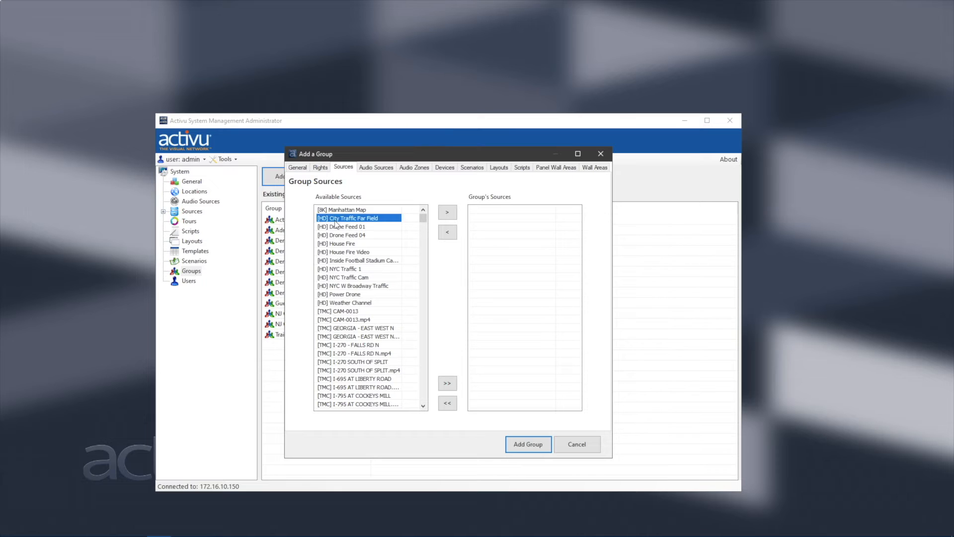
shift+click(337, 262)
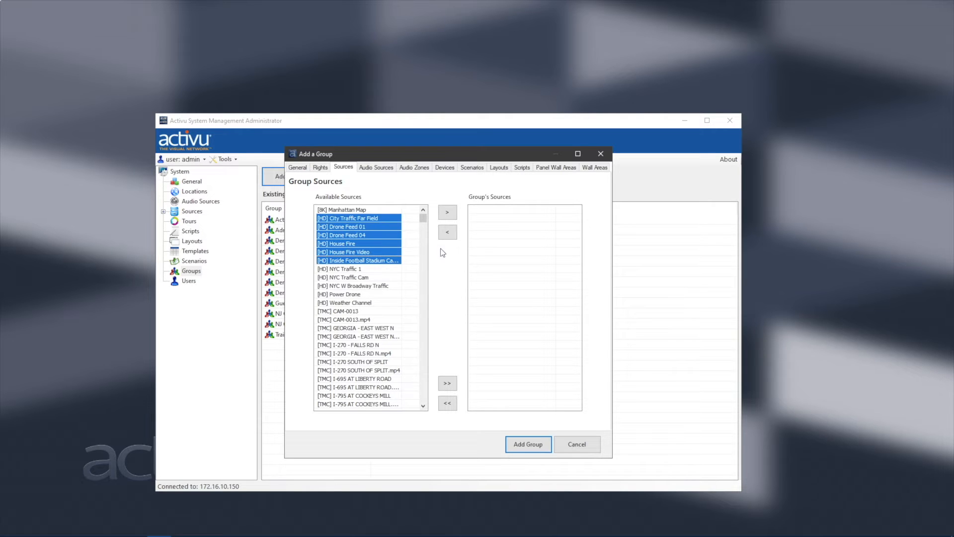
click(448, 214)
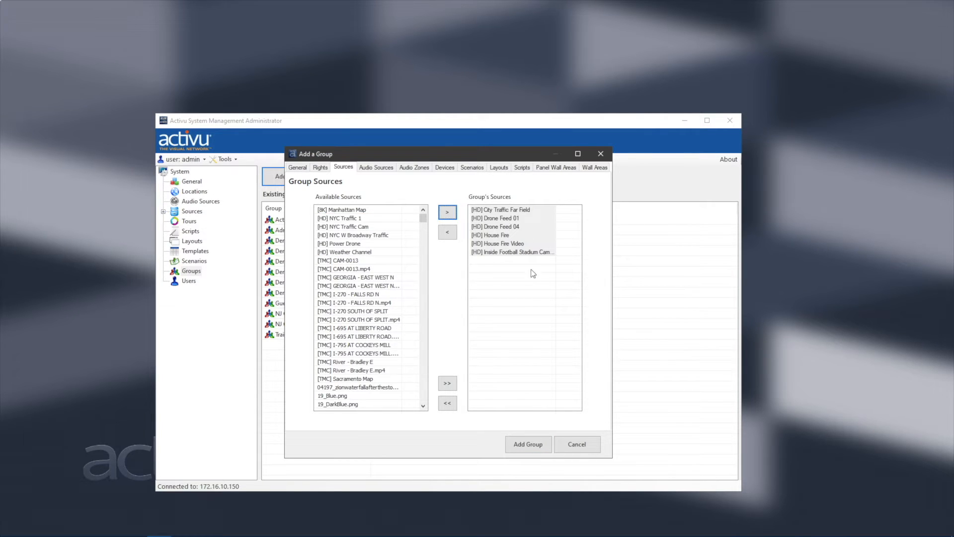
click(381, 170)
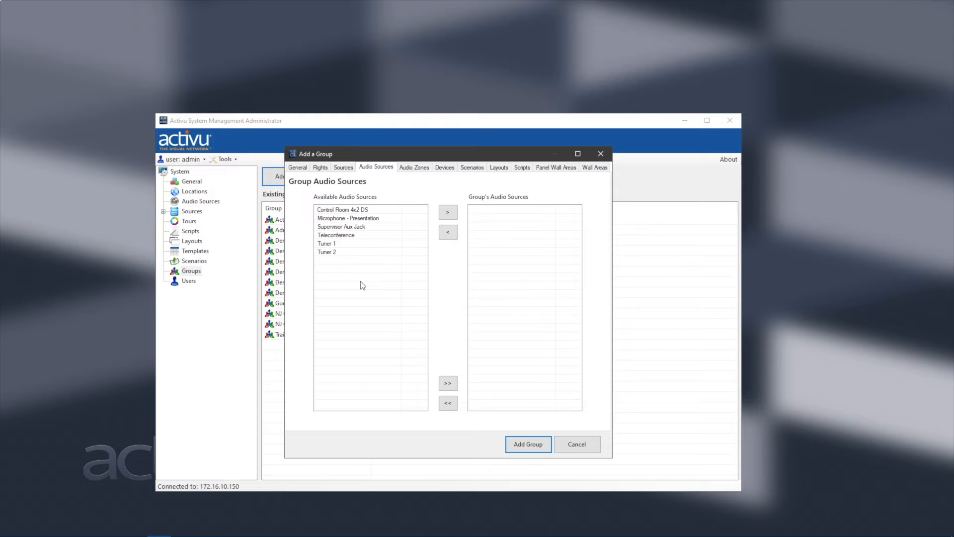
Skip the Audio Zones, Devices and Scenarios assignments, adding nothing, and reach Group Layouts.
click(425, 168)
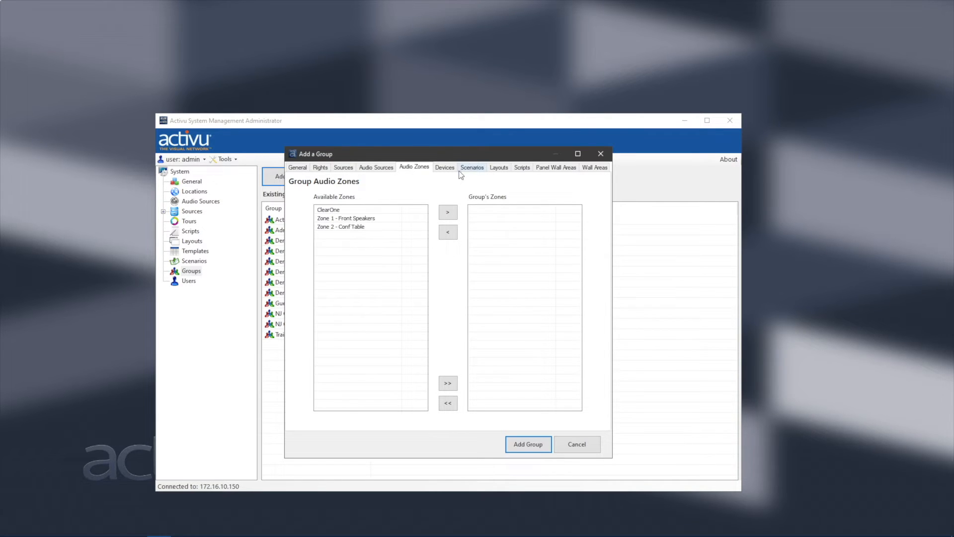
click(443, 169)
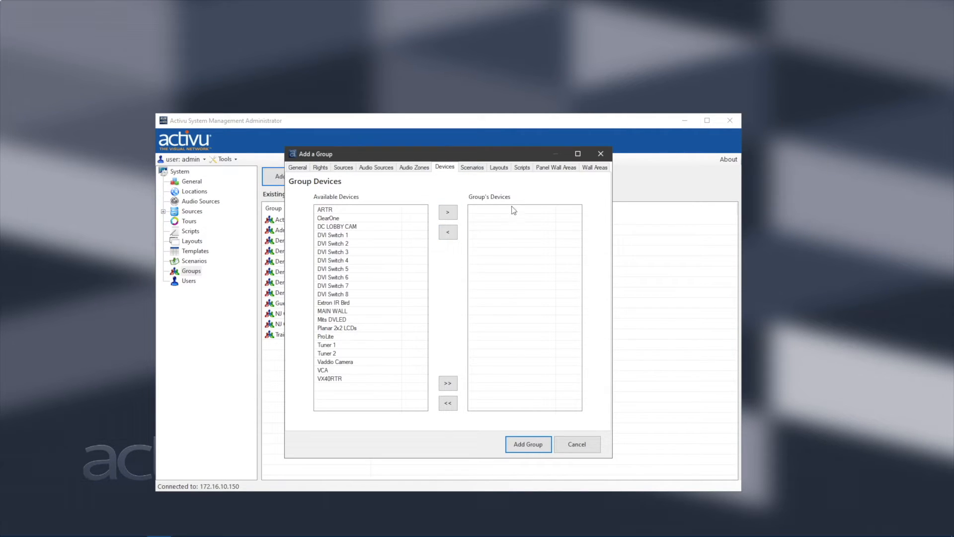
click(472, 167)
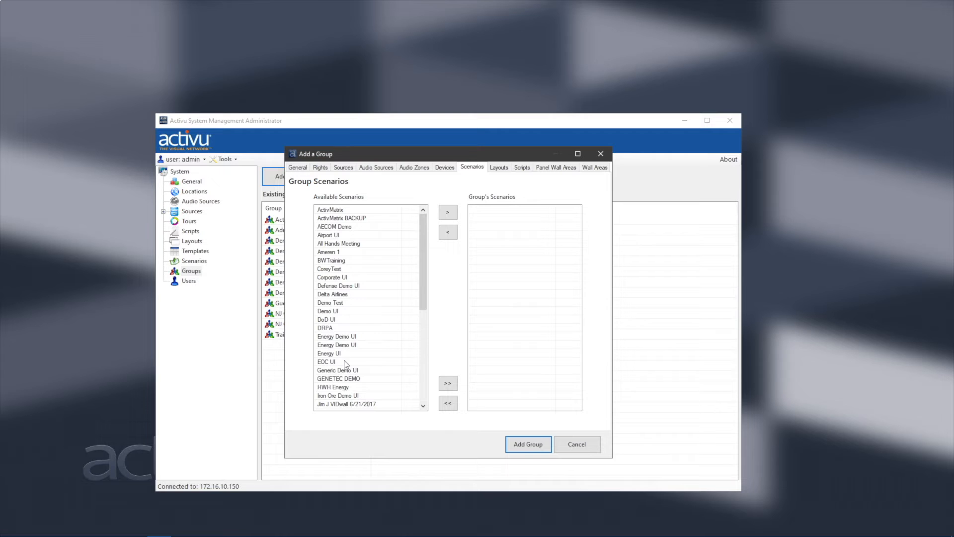
click(499, 167)
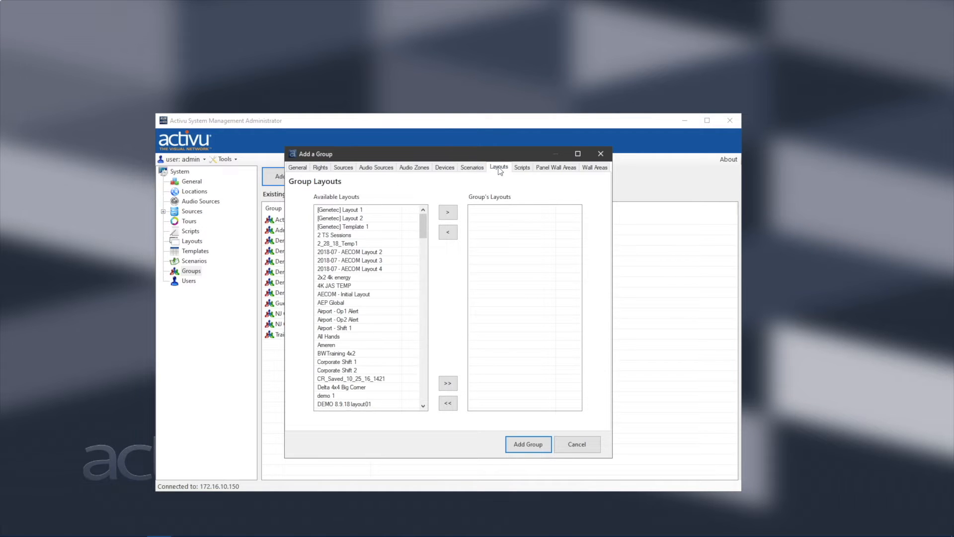
Pass over Scripts to Group Wall Areas, where every wall remains disabled.
click(524, 169)
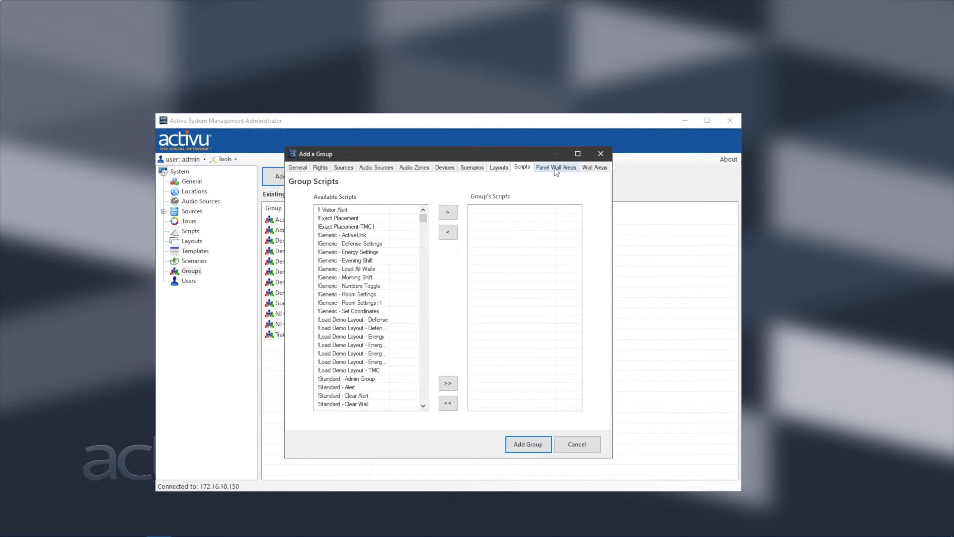
click(600, 171)
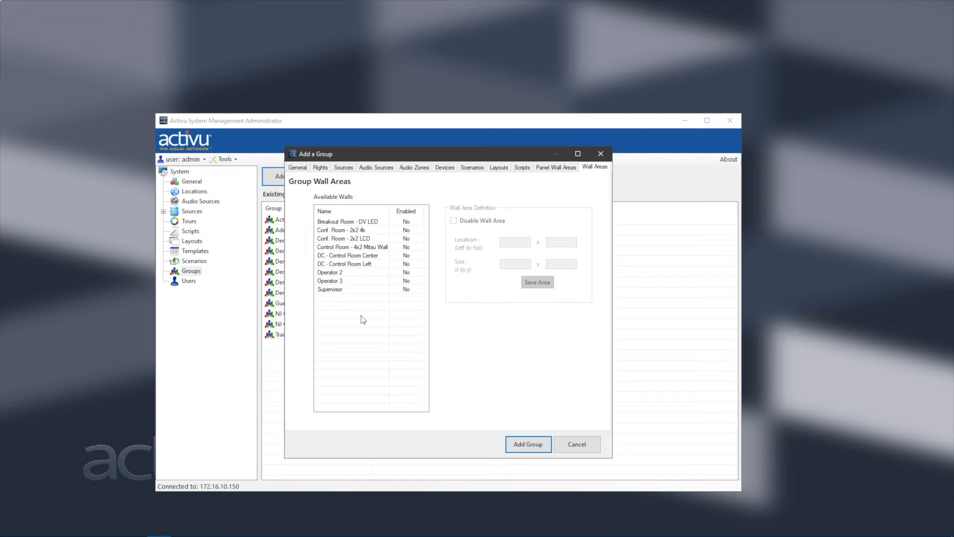
Enable the Control Room - 4x2 Mitsu Wall, then cancel the group without adding it.
click(332, 248)
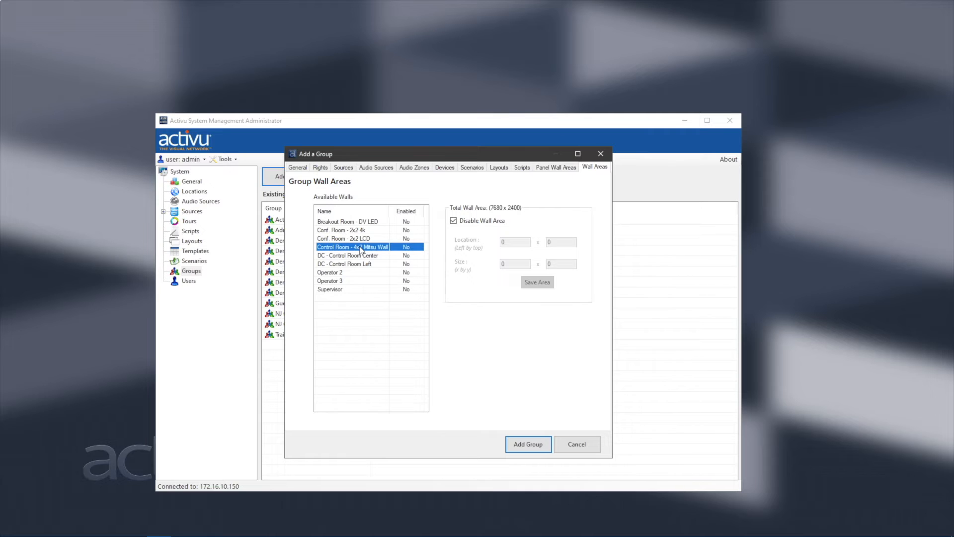
click(453, 221)
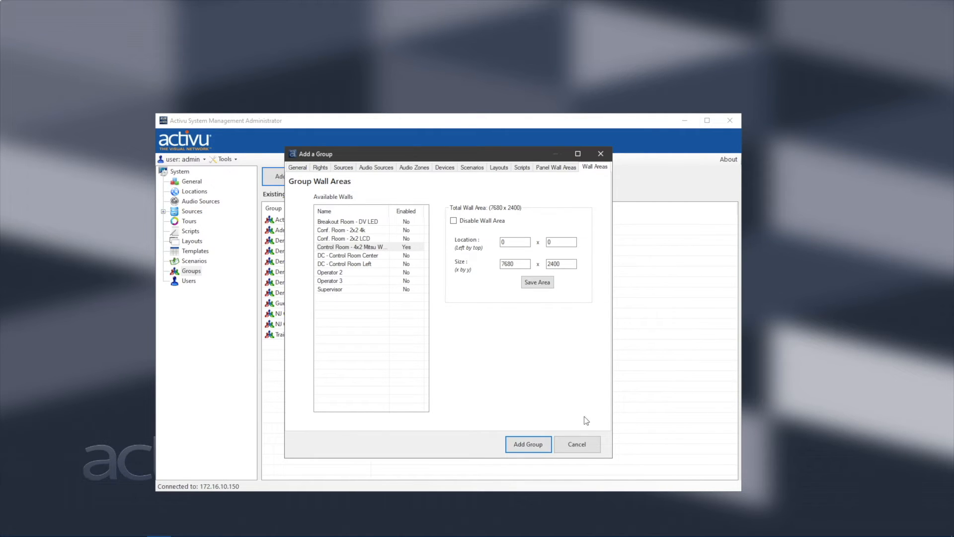
click(578, 445)
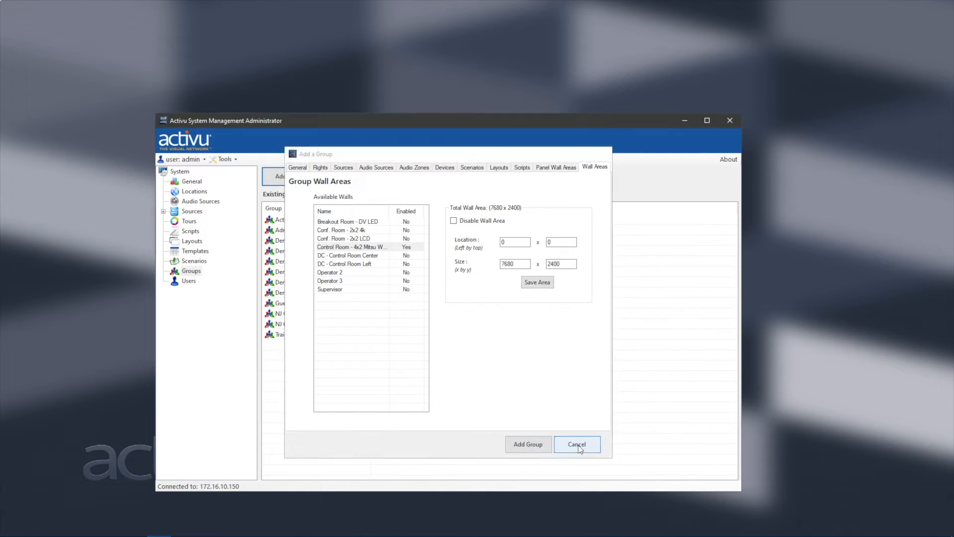
Display the Existing Users list from the System tree.
click(188, 281)
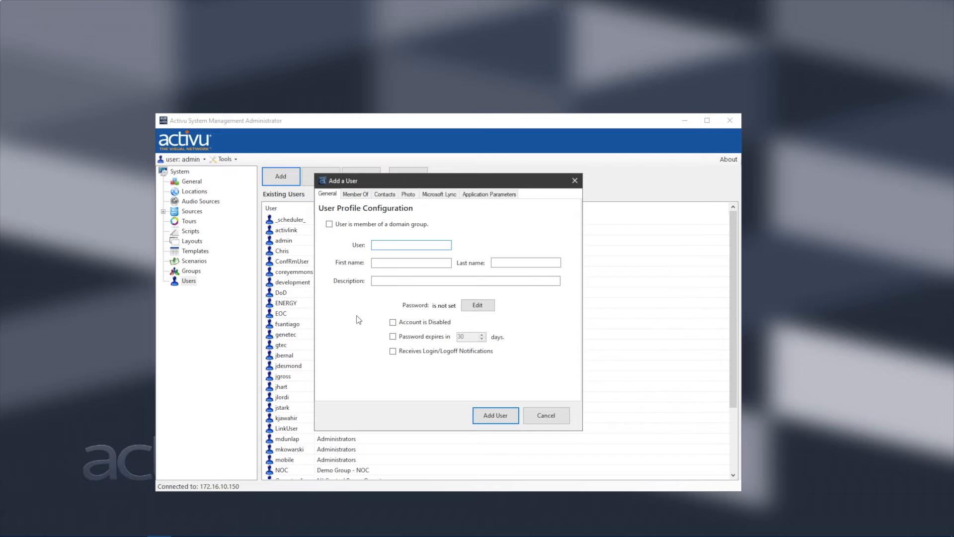
Review the new user's password and Member Of group picker without changes, then show Contacts.
click(477, 306)
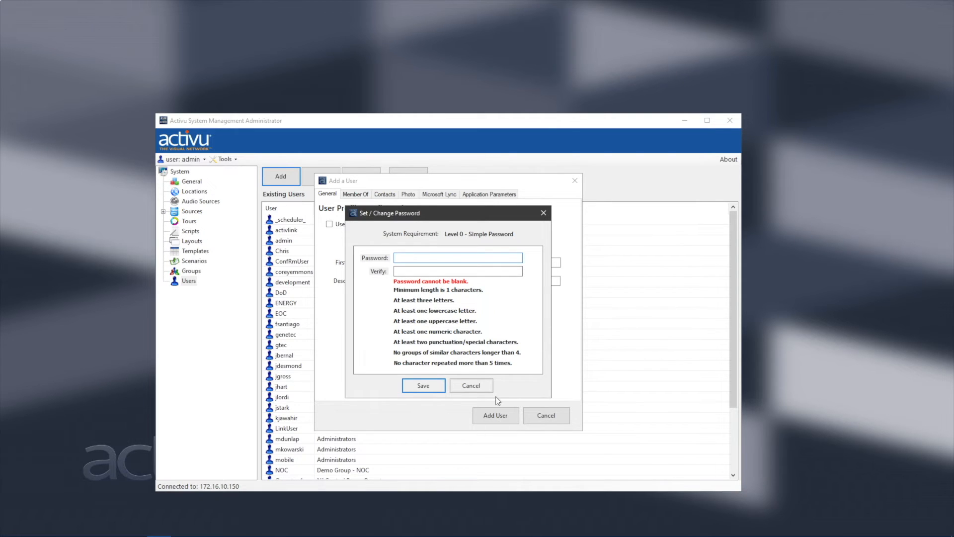
click(488, 384)
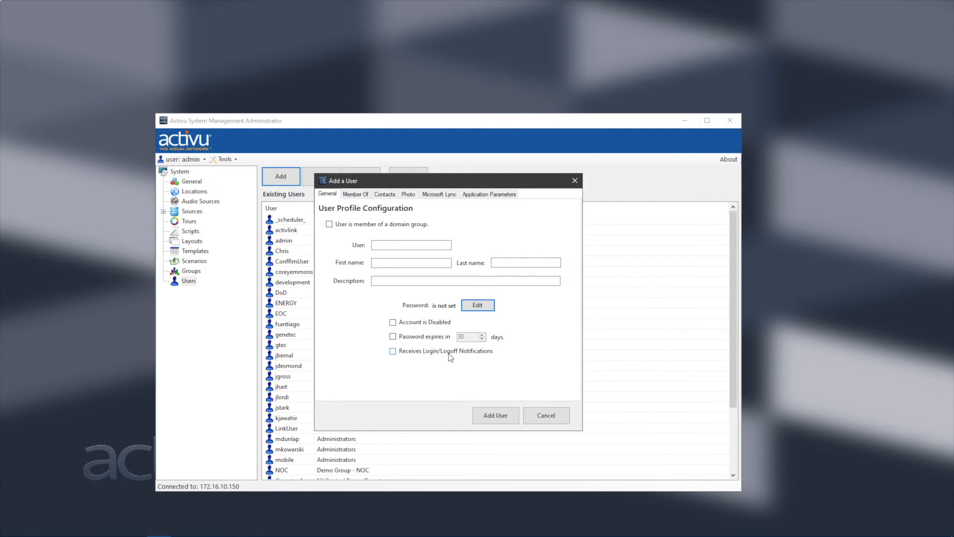
click(356, 195)
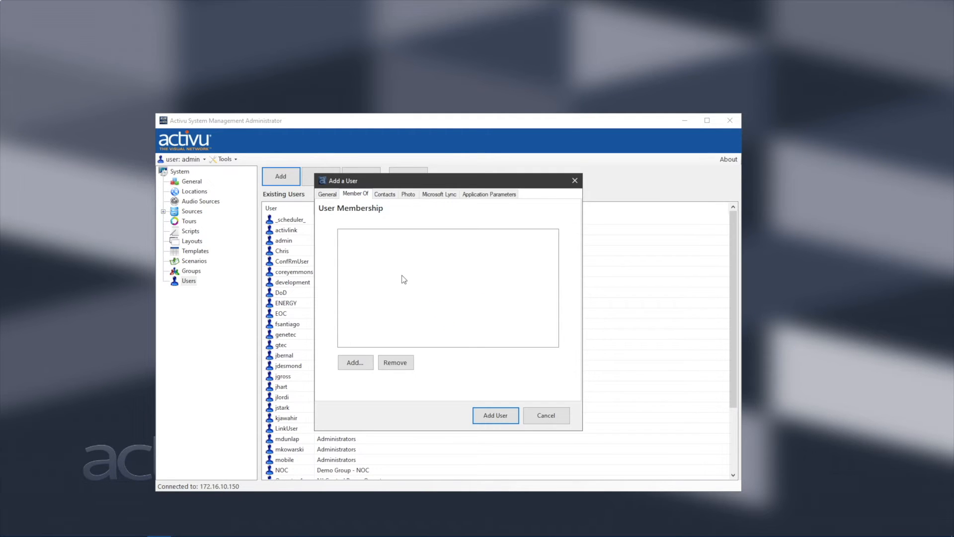
click(359, 366)
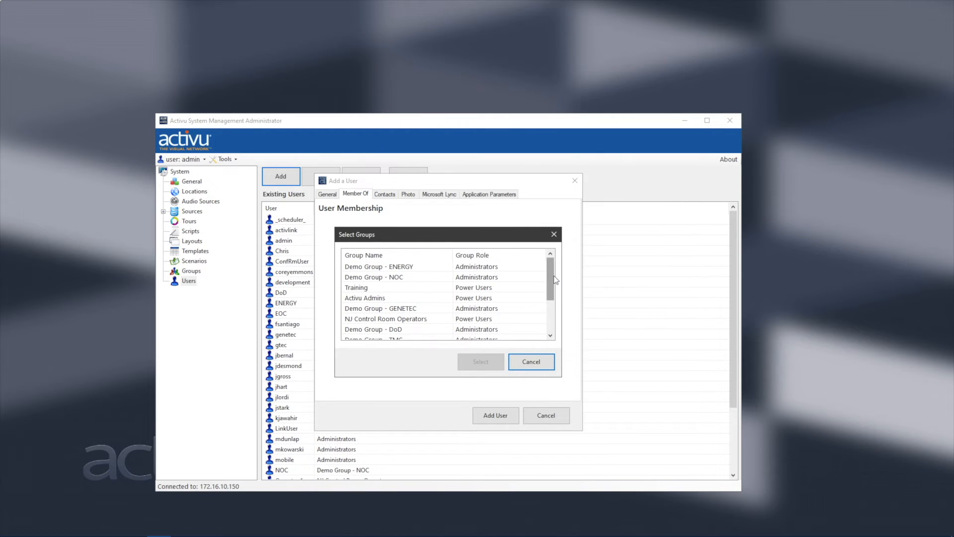
scroll(556, 280, down, 2)
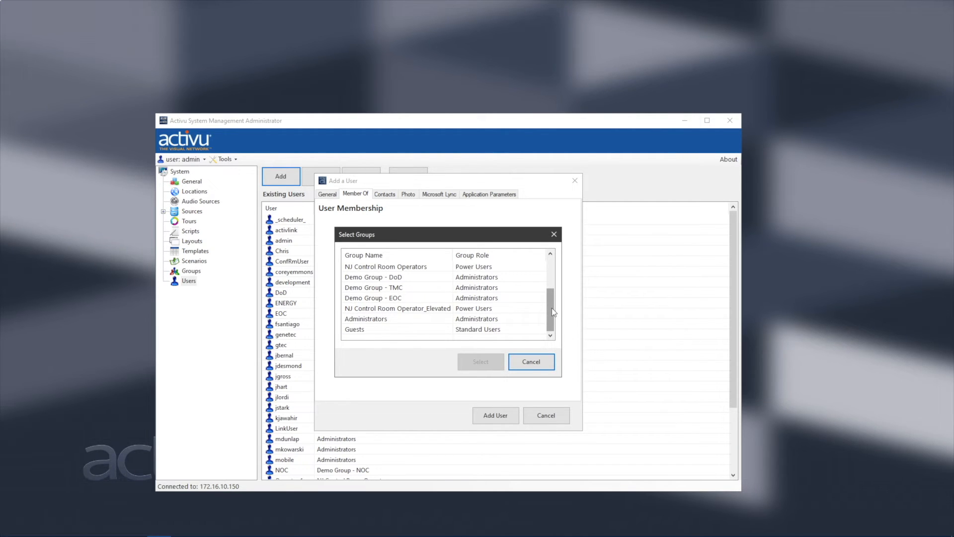
click(517, 363)
click(384, 193)
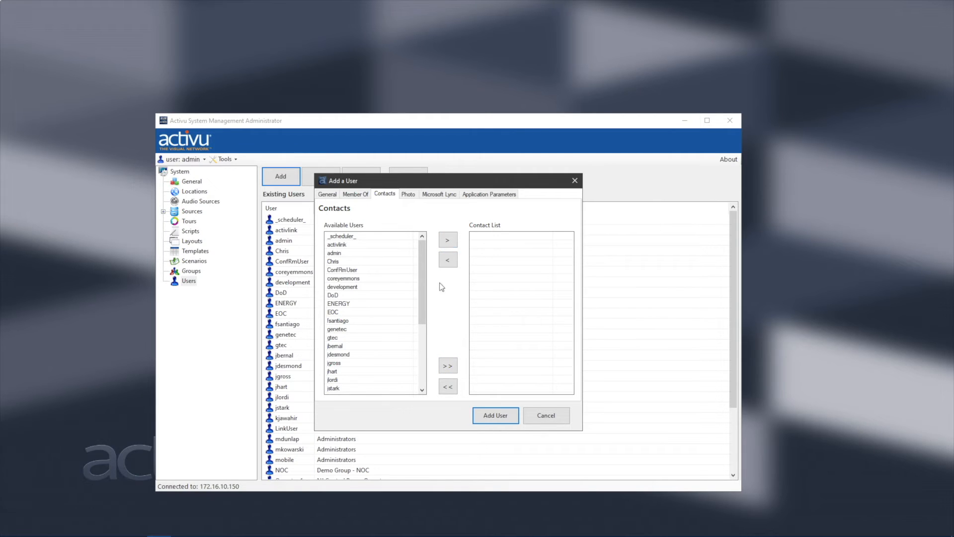
Look over Photo, Microsoft Lync and Application Parameters settings, then cancel the new user.
click(413, 198)
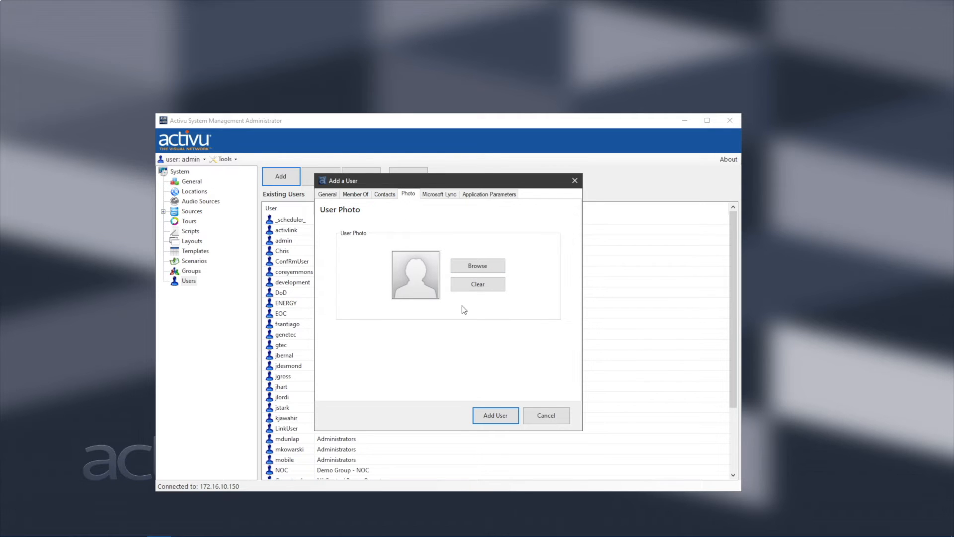
click(444, 196)
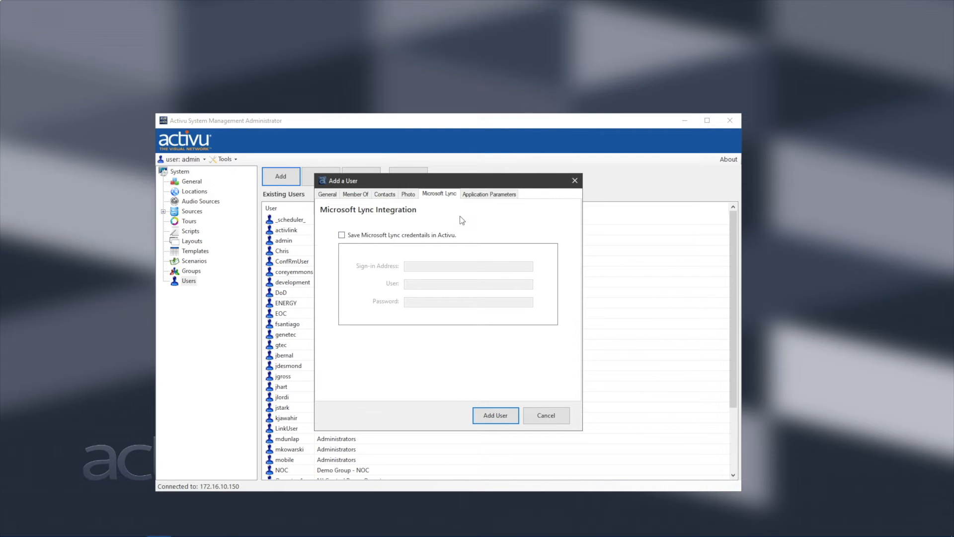
click(494, 194)
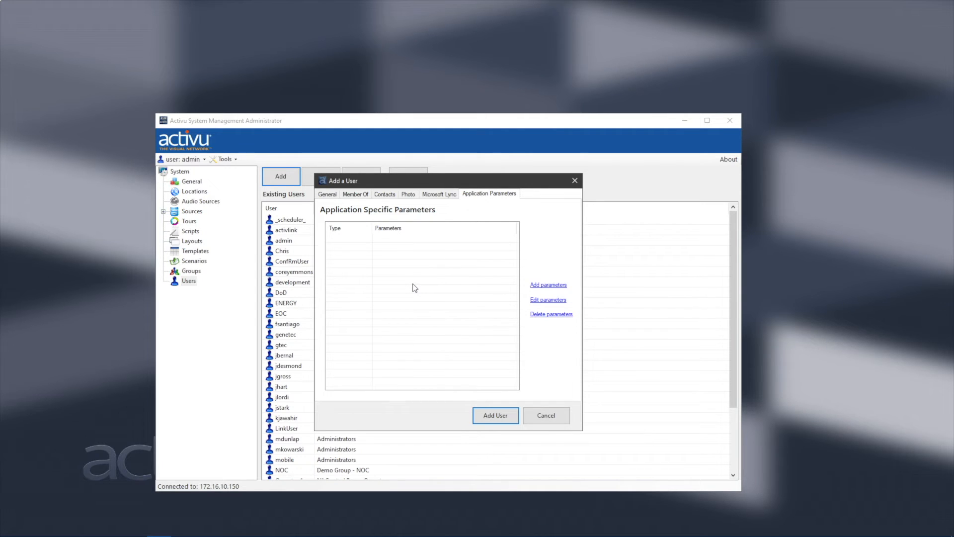
click(326, 194)
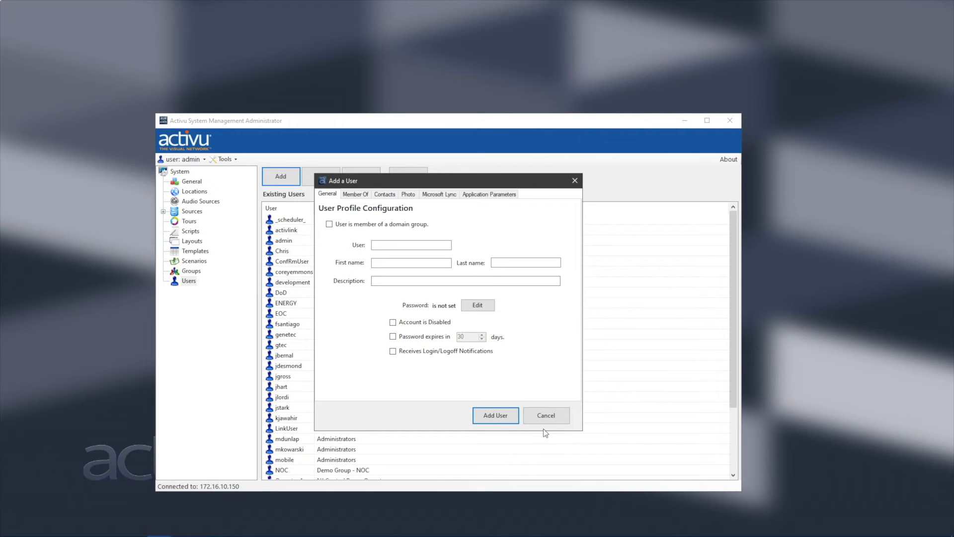
click(552, 415)
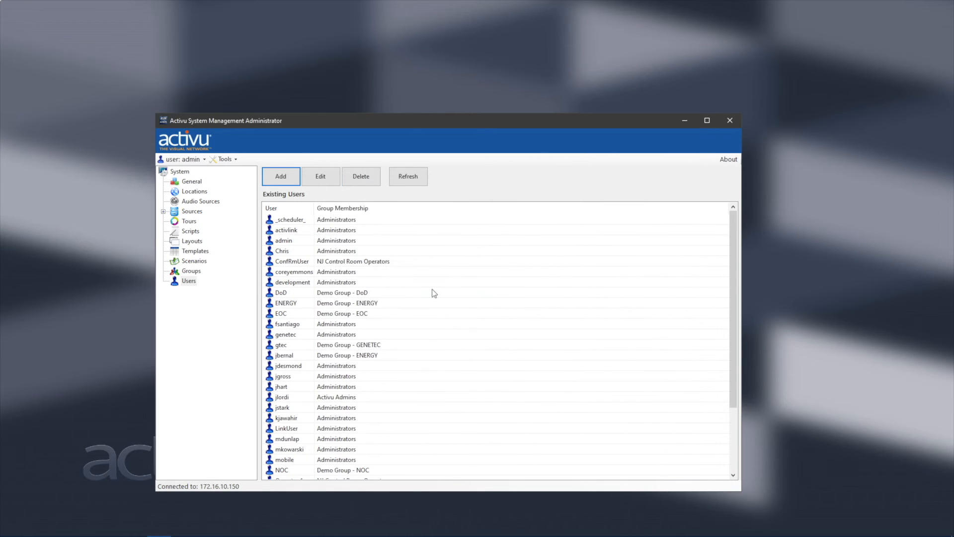
Show the General authentication settings and leave password strength at Level 0 - Weak.
click(188, 183)
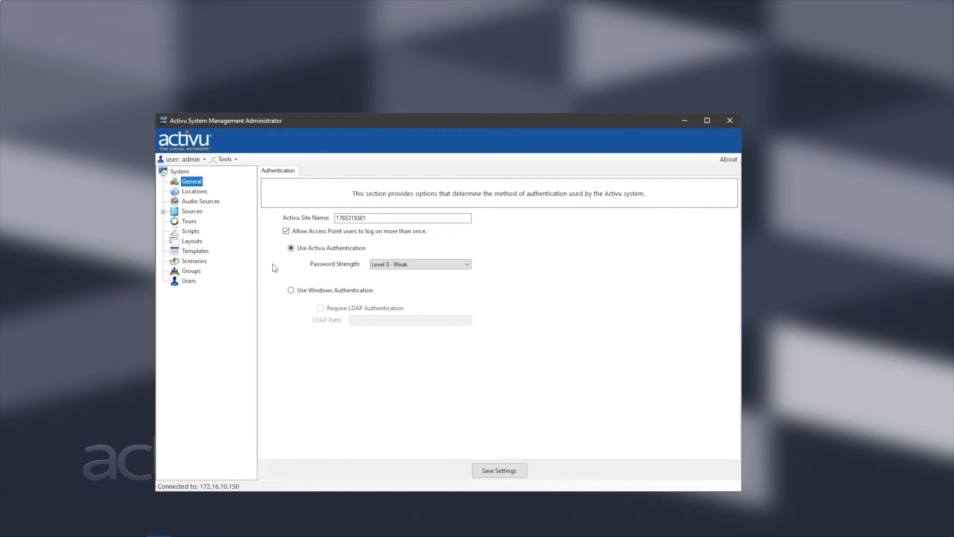
click(411, 270)
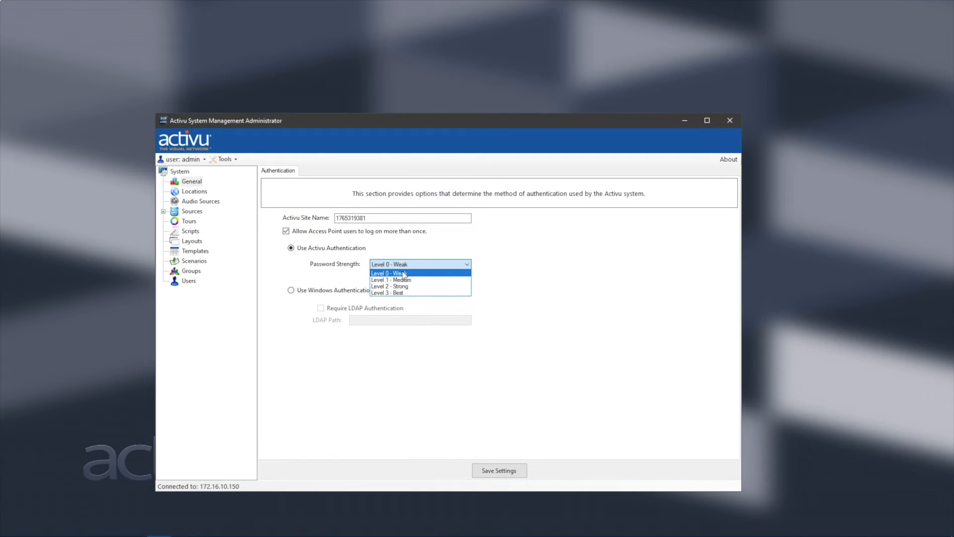
click(499, 247)
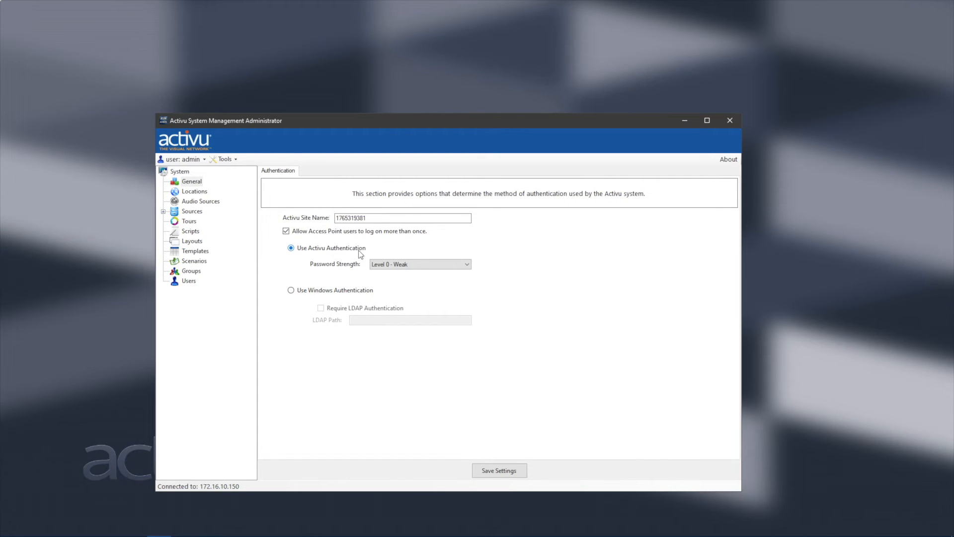
Use Windows Authentication with LDAP path activudemo.com and save the general settings.
click(291, 291)
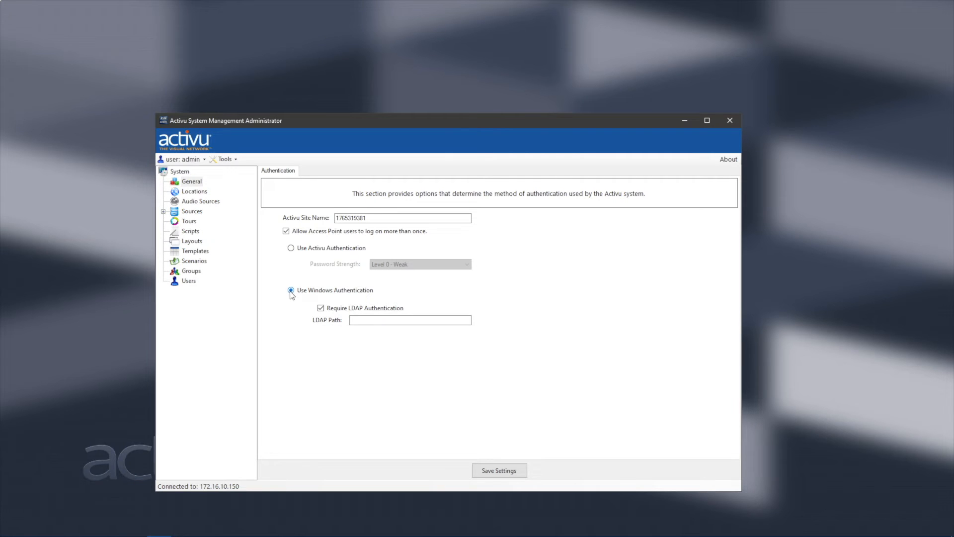
click(353, 320)
text(activudemo.com)
click(495, 470)
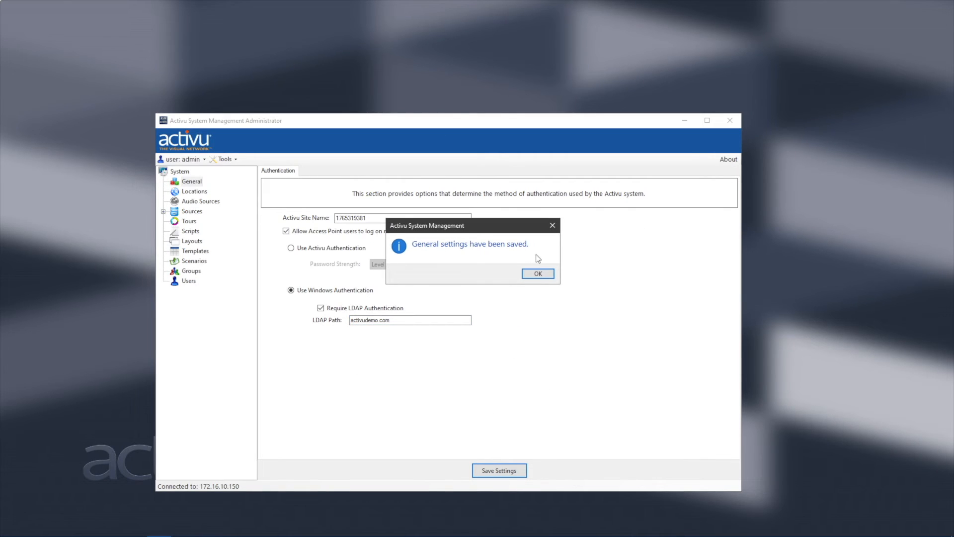
click(537, 274)
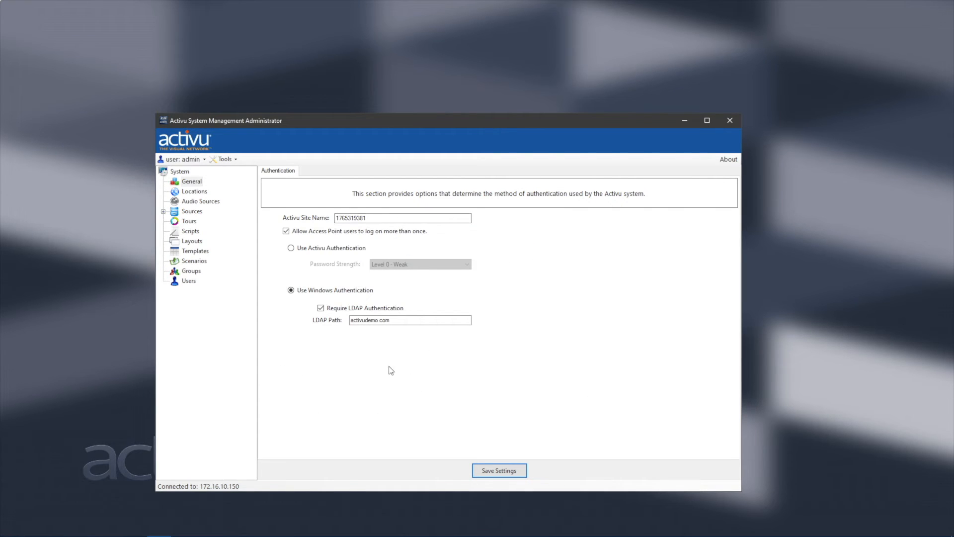
Start a new group from the Groups list and mark it as a domain member.
click(190, 271)
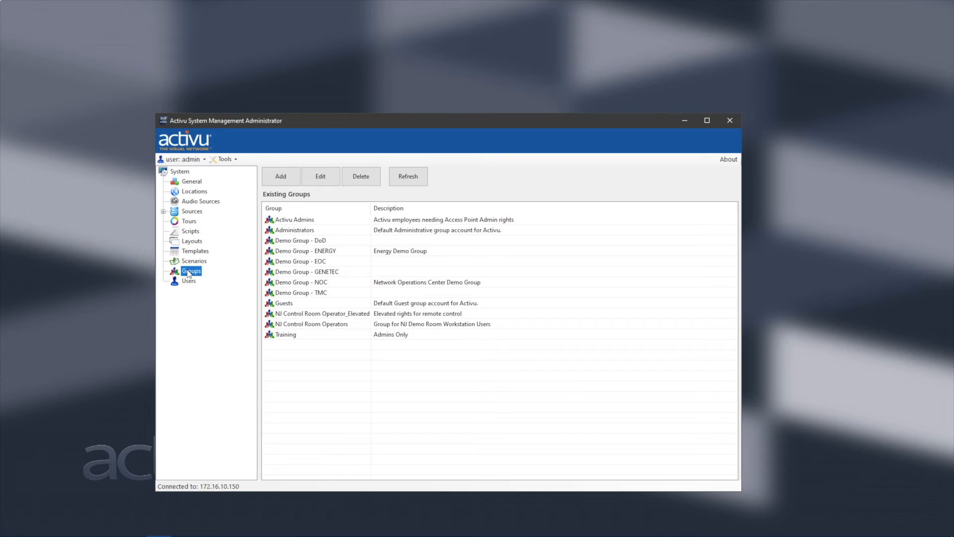
click(286, 178)
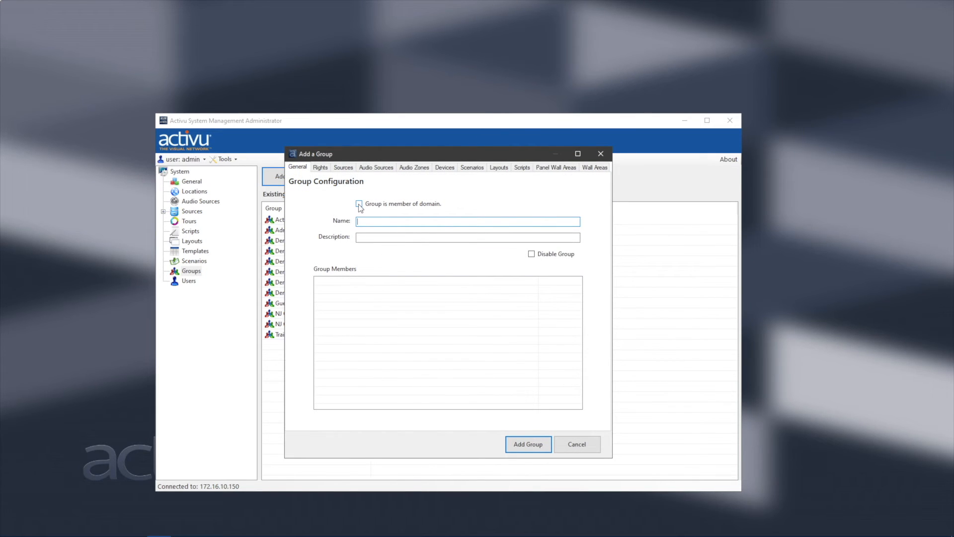
click(359, 203)
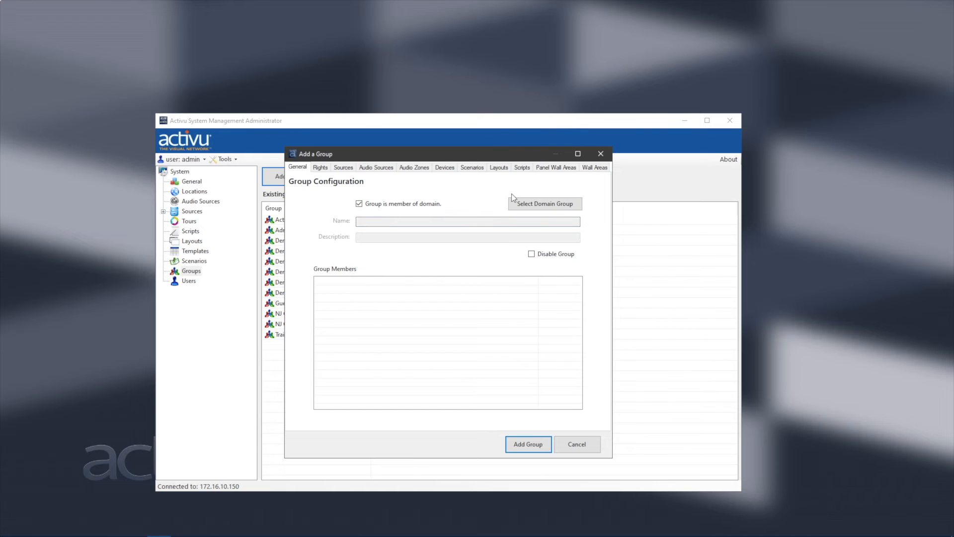
Search the domain with the admin's credentials and select ActivuUsers as the group's domain group.
click(546, 205)
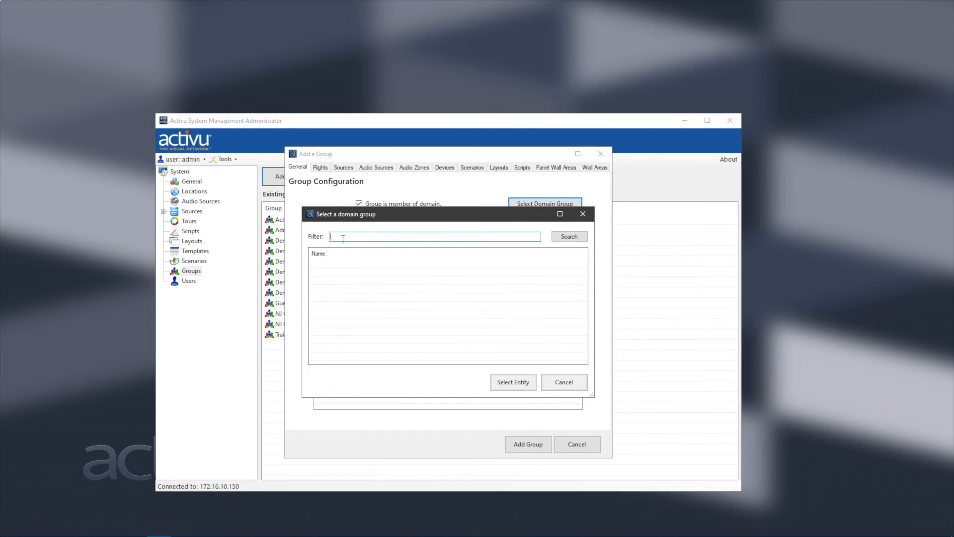
click(573, 238)
key(Tab)
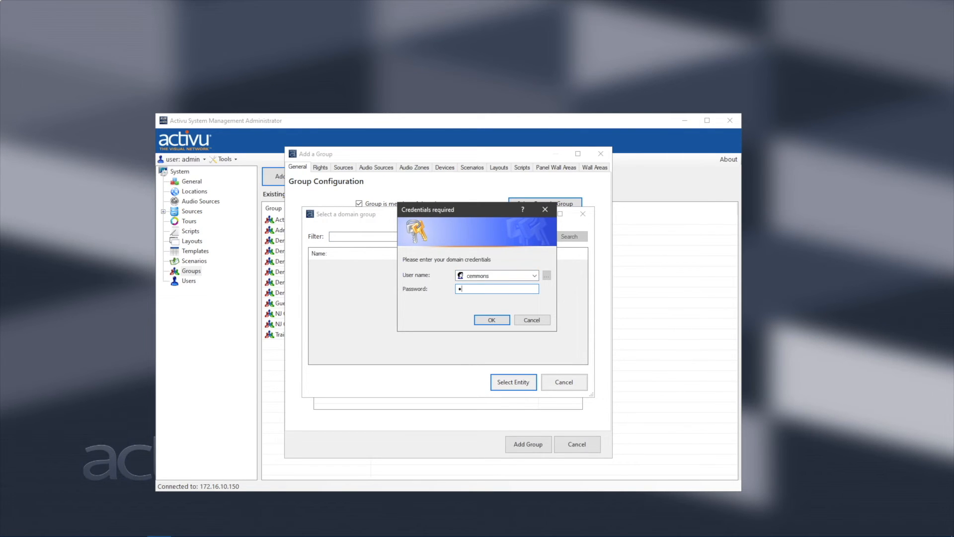
key(Return)
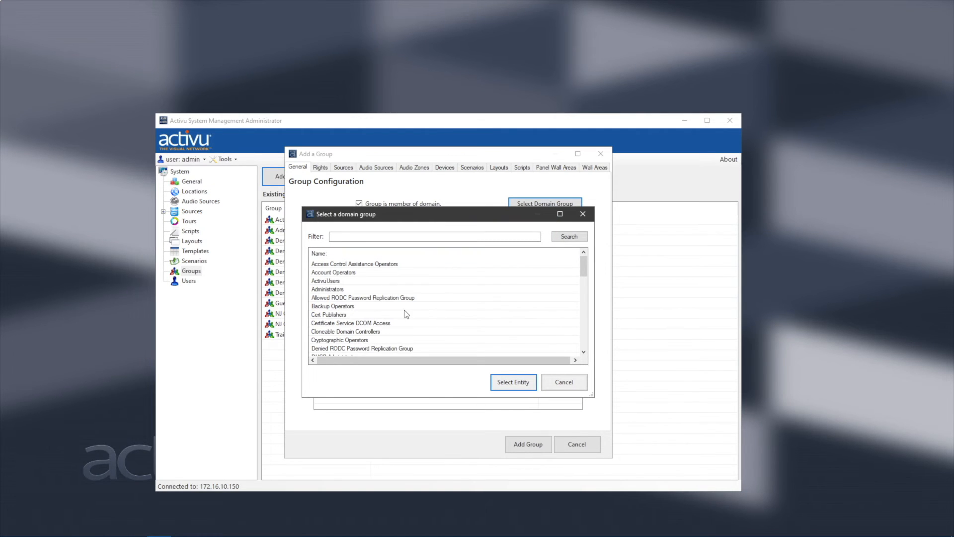
click(324, 282)
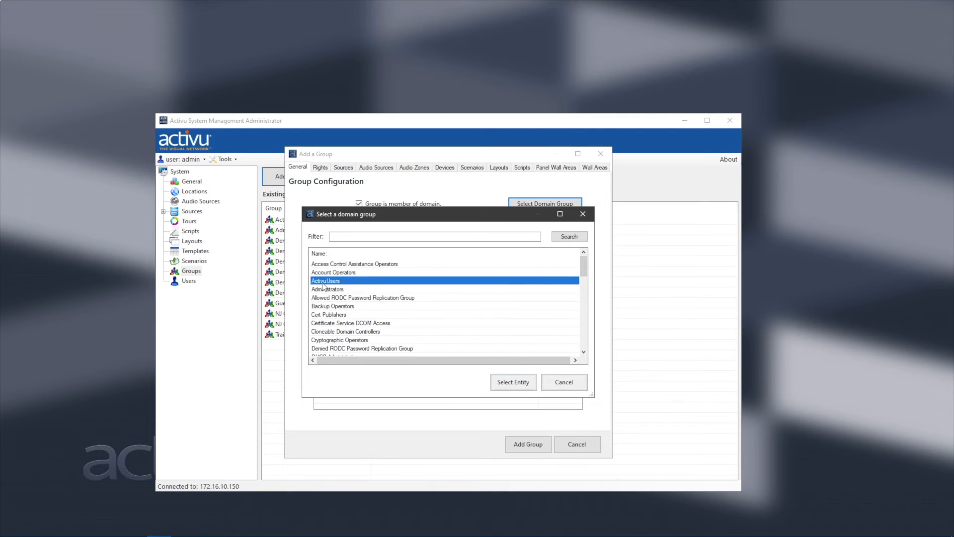
click(510, 386)
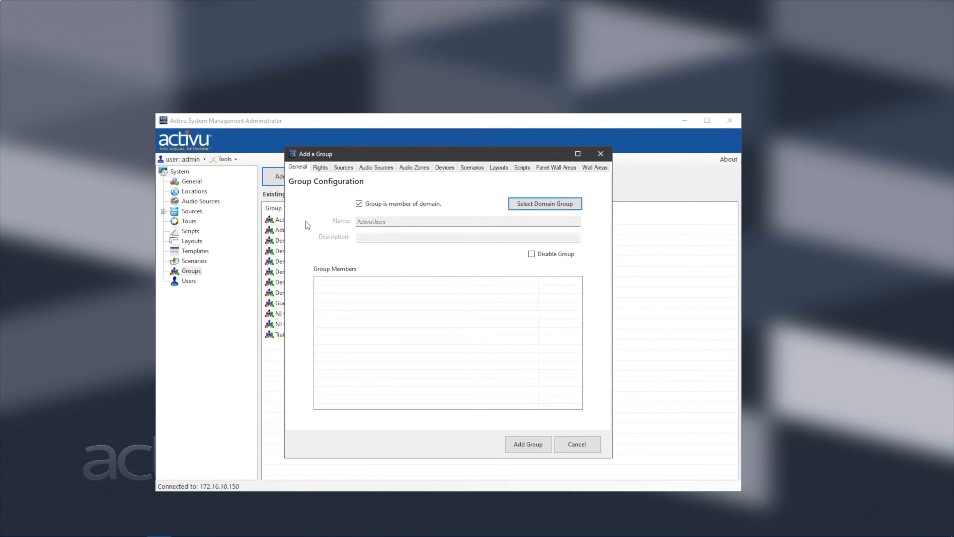
Add the Scenarios permission to the group's Additional Rights.
click(321, 168)
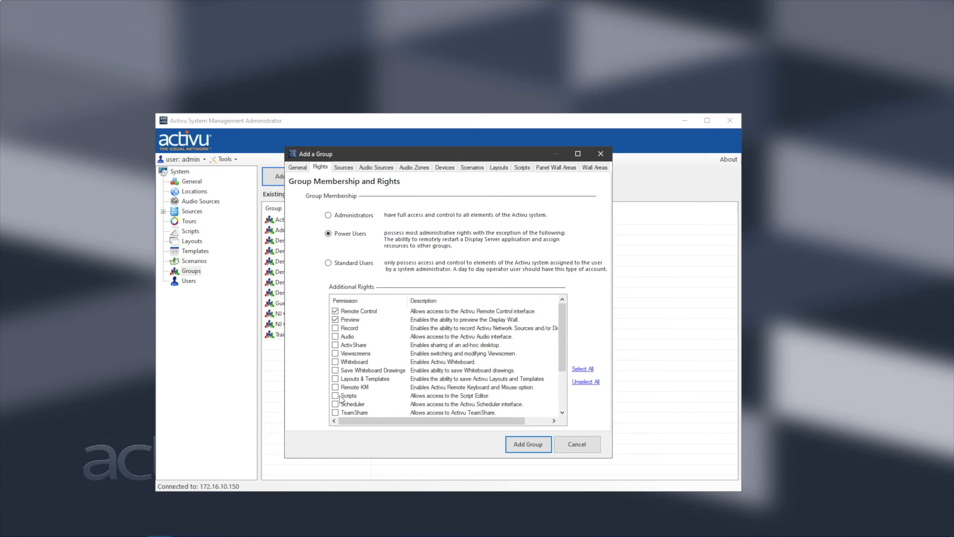
scroll(343, 373, down, 3)
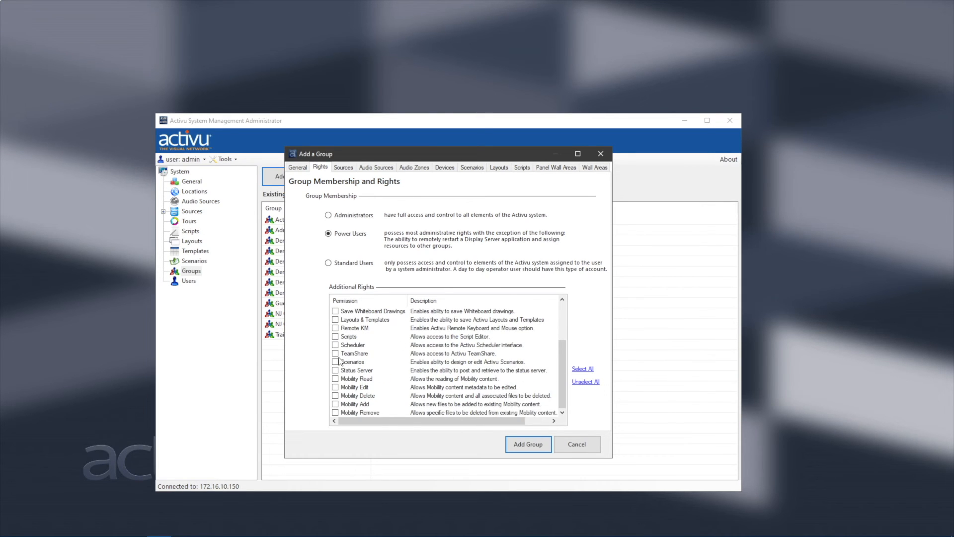
scroll(341, 367, up, 1)
click(335, 387)
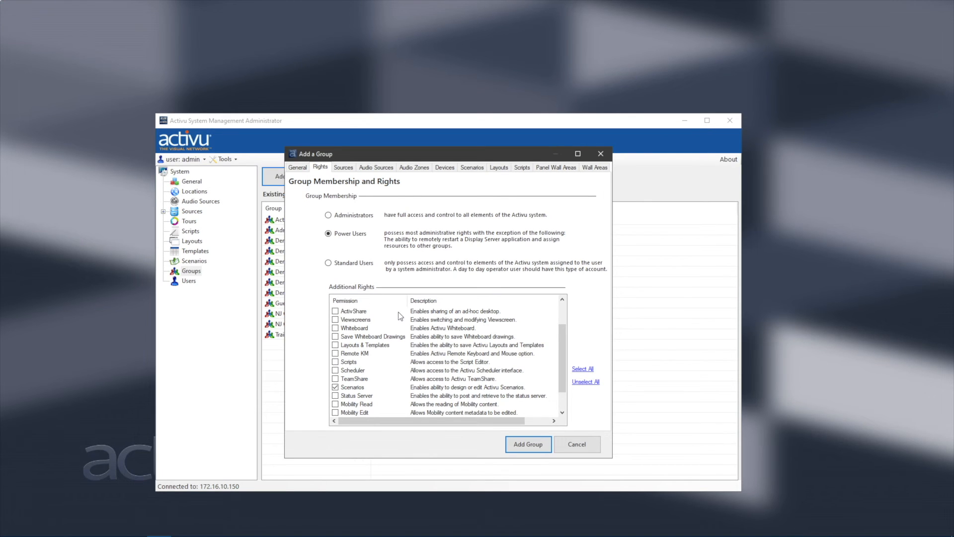
Assign the five HighRes images, 4k_CityNight.jpg through 4k-Ship.png, as the group's sources.
click(343, 168)
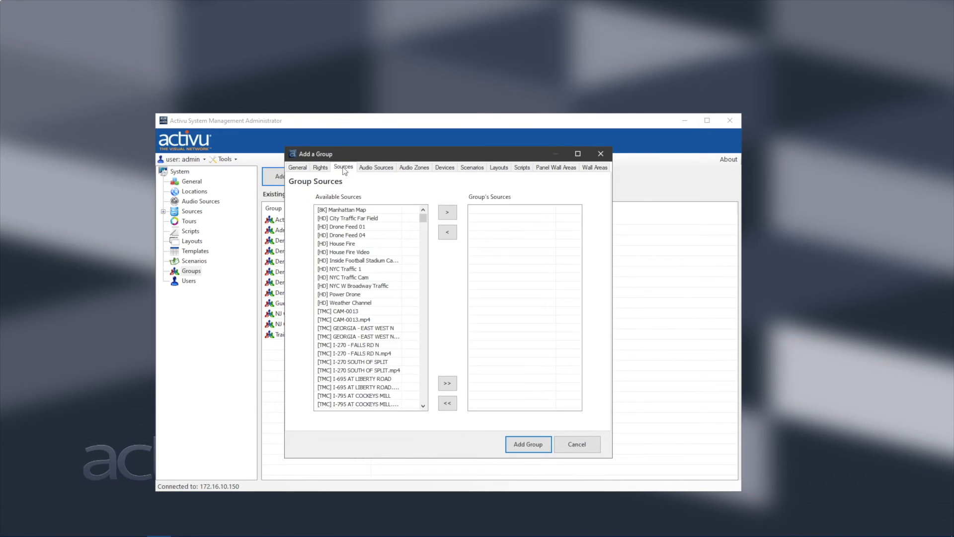
drag(426, 218, 421, 279)
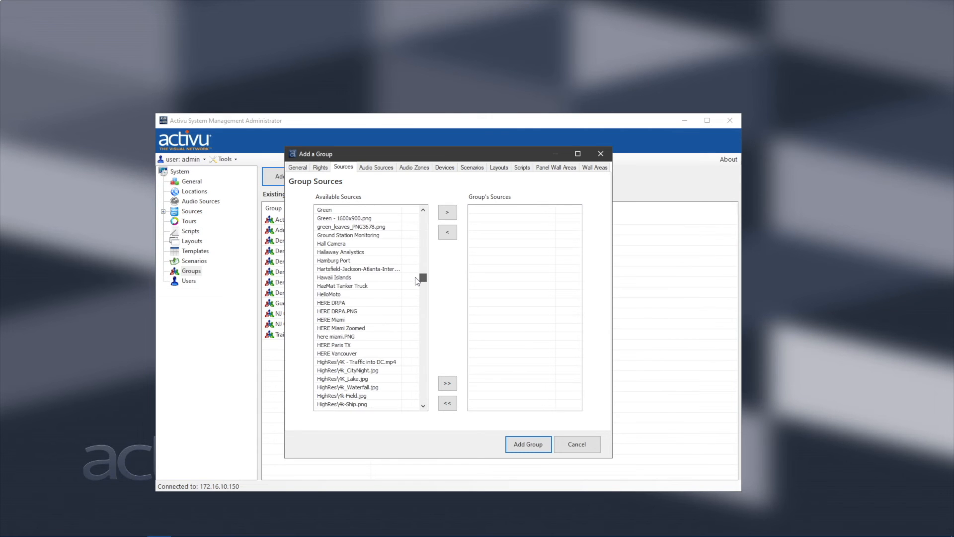
scroll(360, 275, down, 2)
click(357, 320)
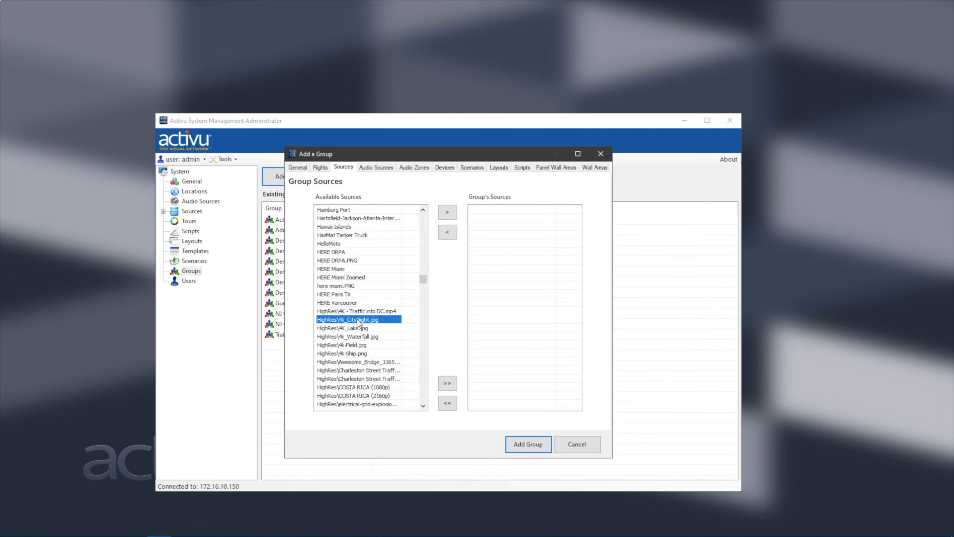
shift+click(359, 354)
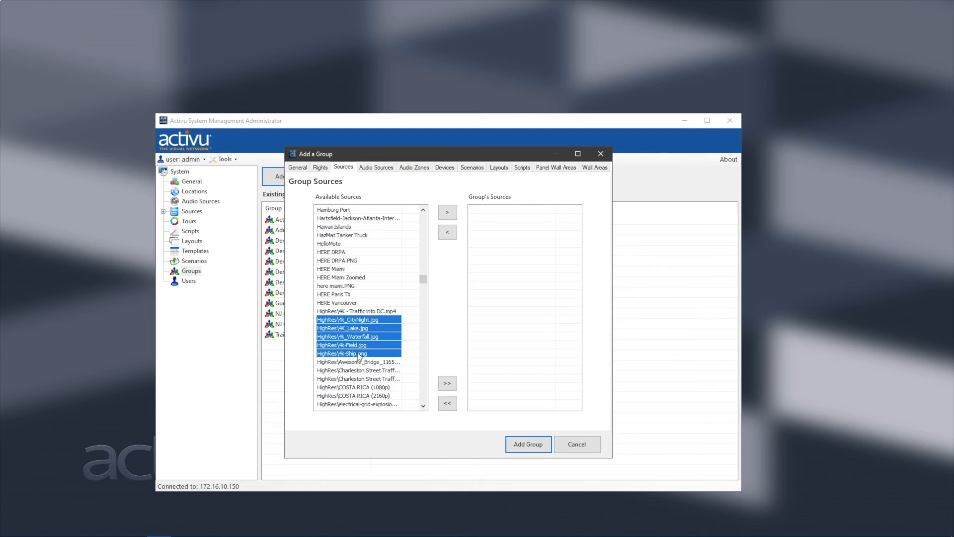
click(447, 213)
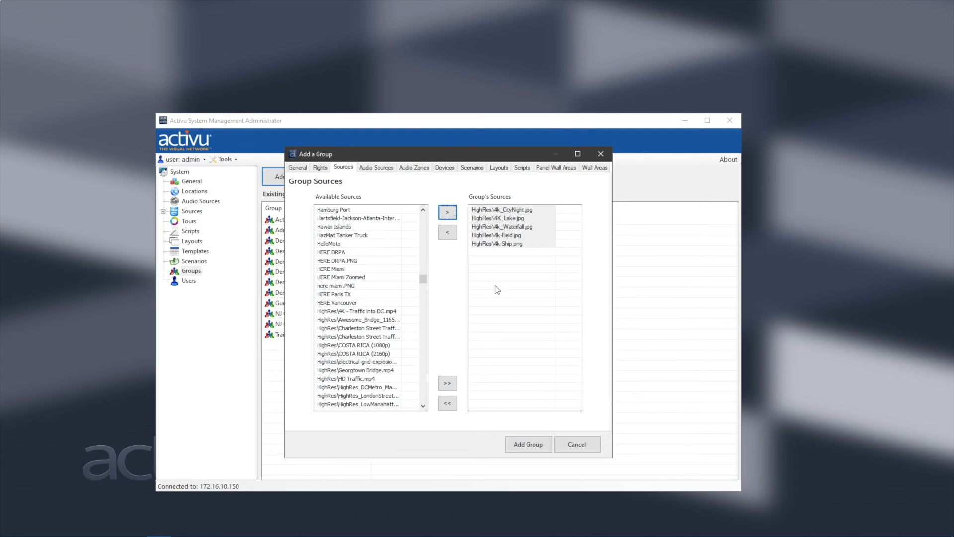
click(516, 283)
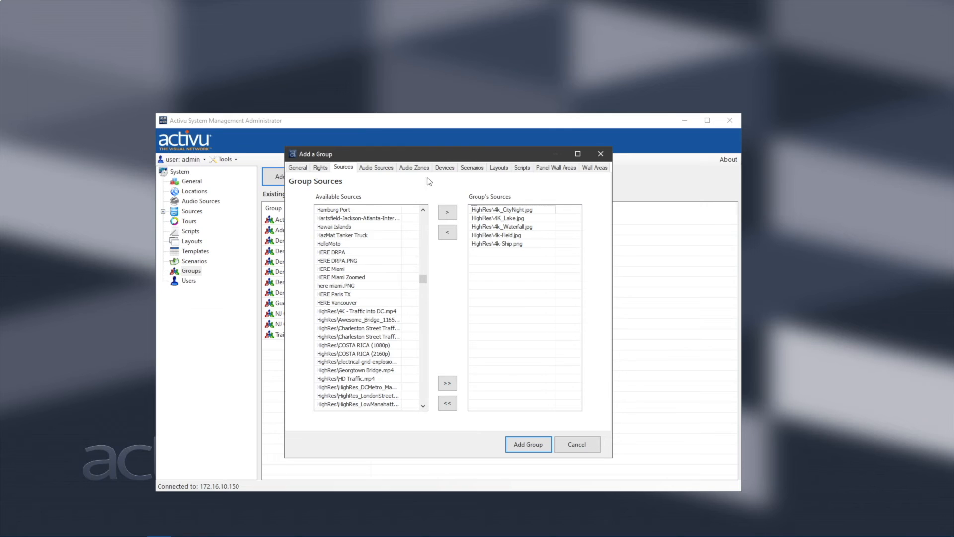
click(475, 168)
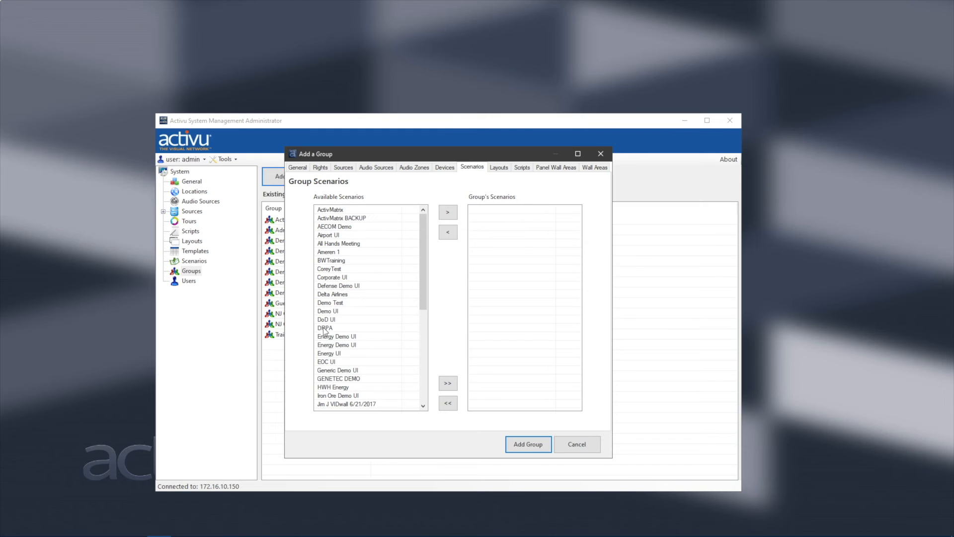
Add the Demo UI and Demo Test scenarios to the group.
click(326, 312)
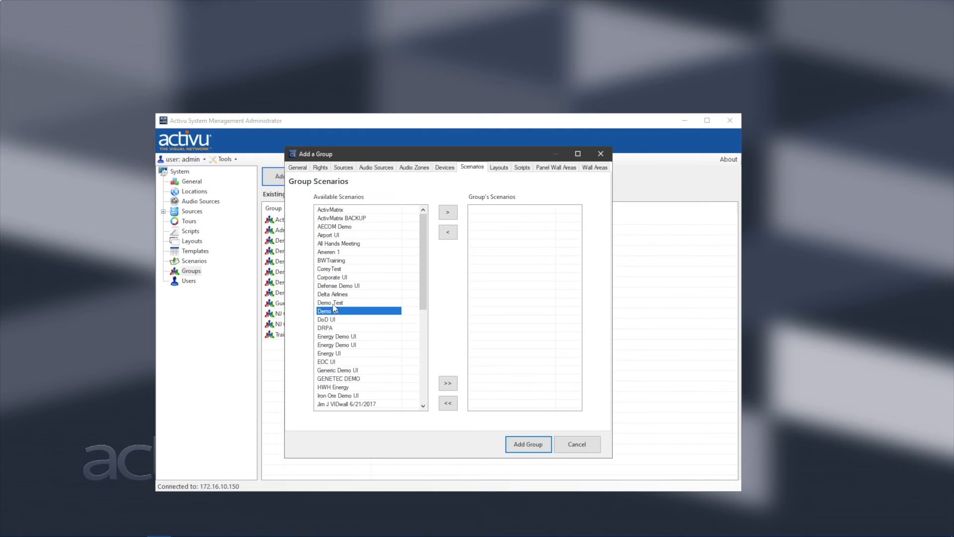
ctrl+click(333, 303)
click(446, 212)
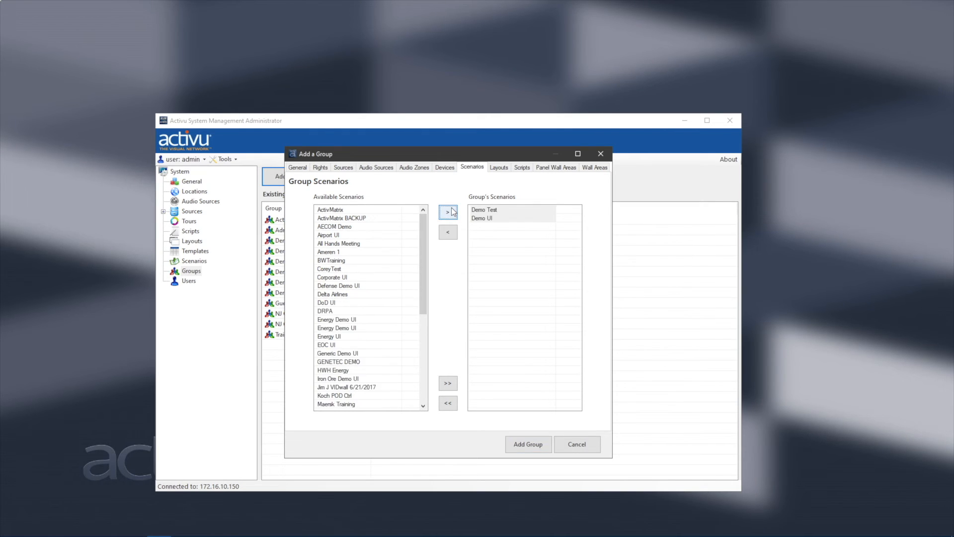
Add the three Airport layouts, Op1 Alert through Shift 1, to the group.
click(498, 167)
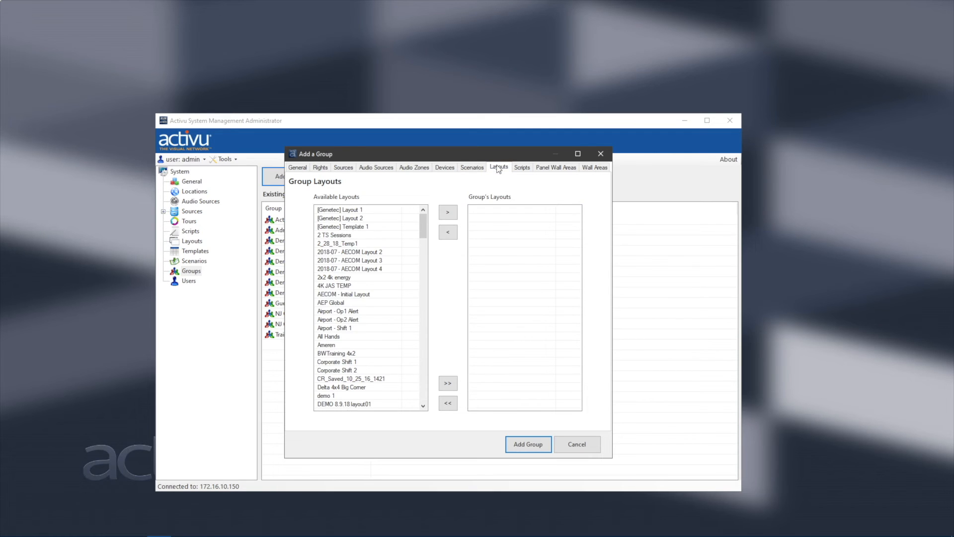
click(325, 312)
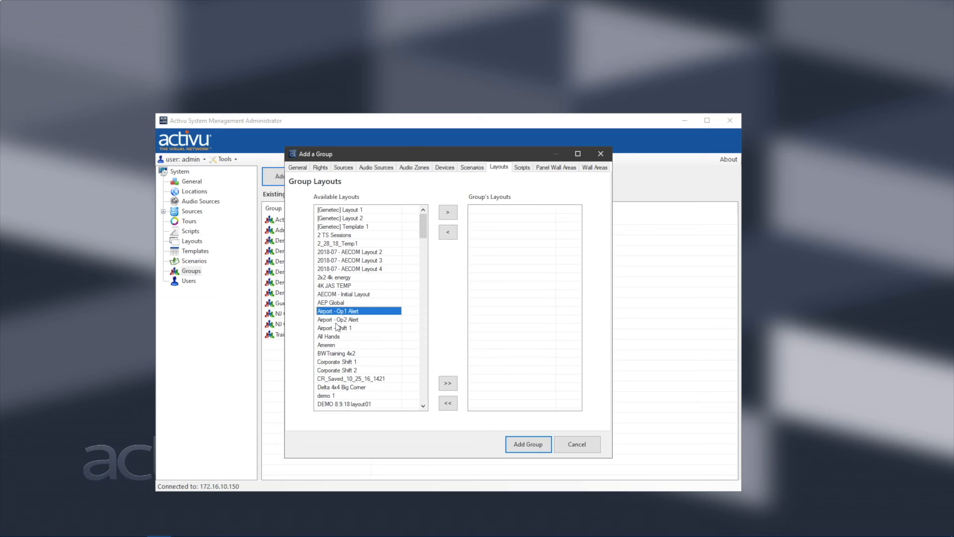
shift+click(338, 328)
click(447, 212)
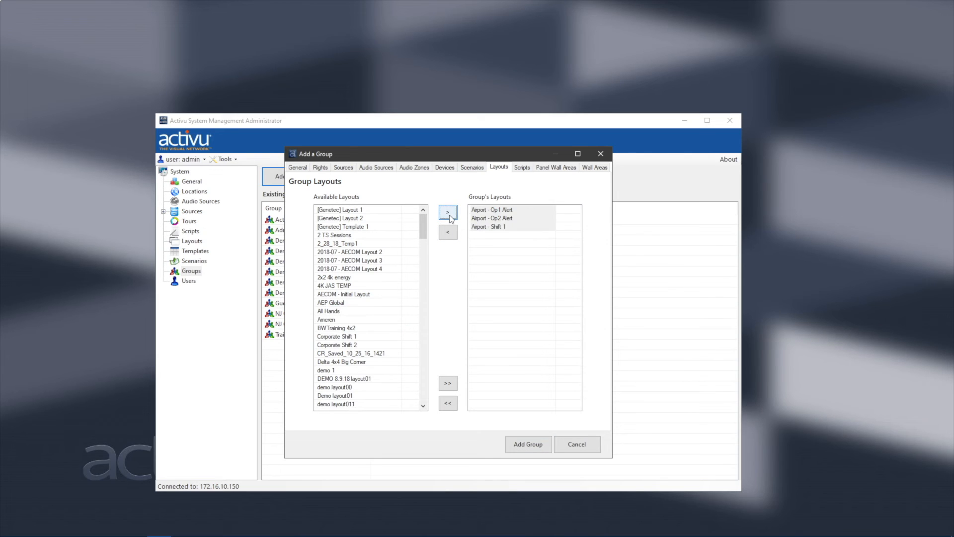
Add the ten !Generic scripts, ActiveLink through Set Coordinates, to the group.
click(523, 167)
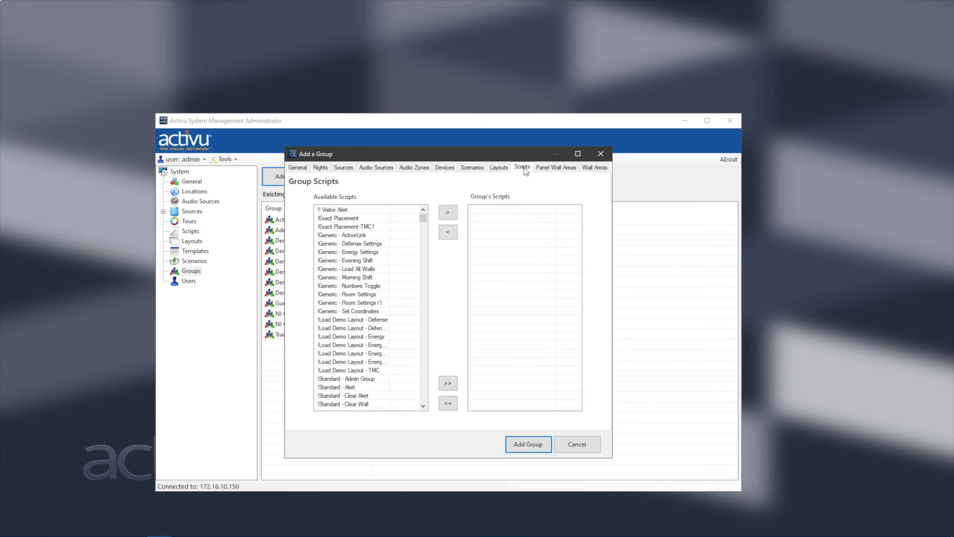
click(335, 237)
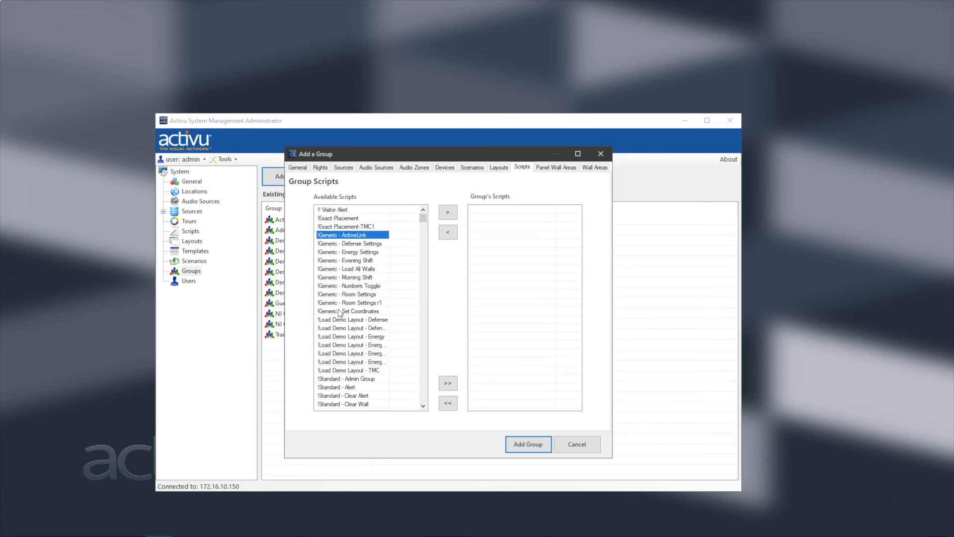
shift+click(339, 312)
click(445, 215)
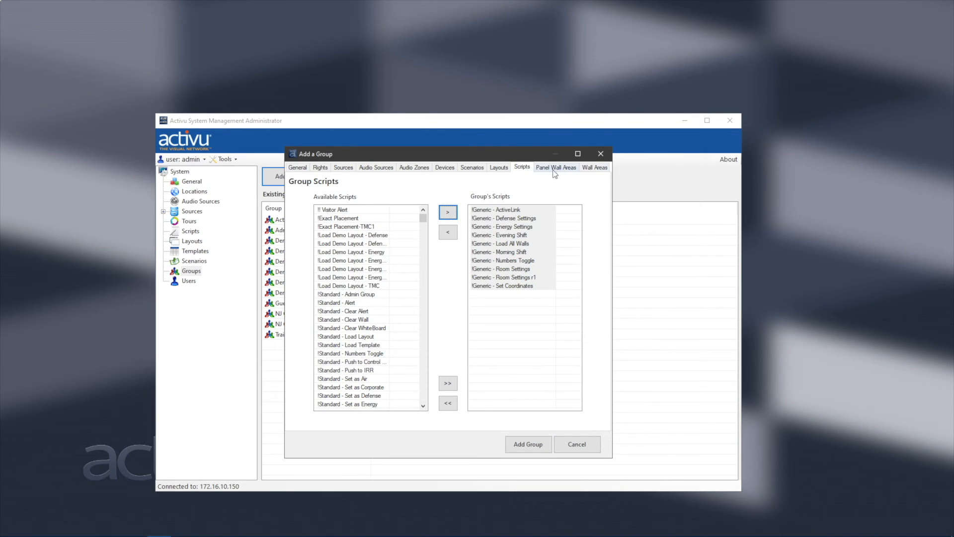
click(594, 169)
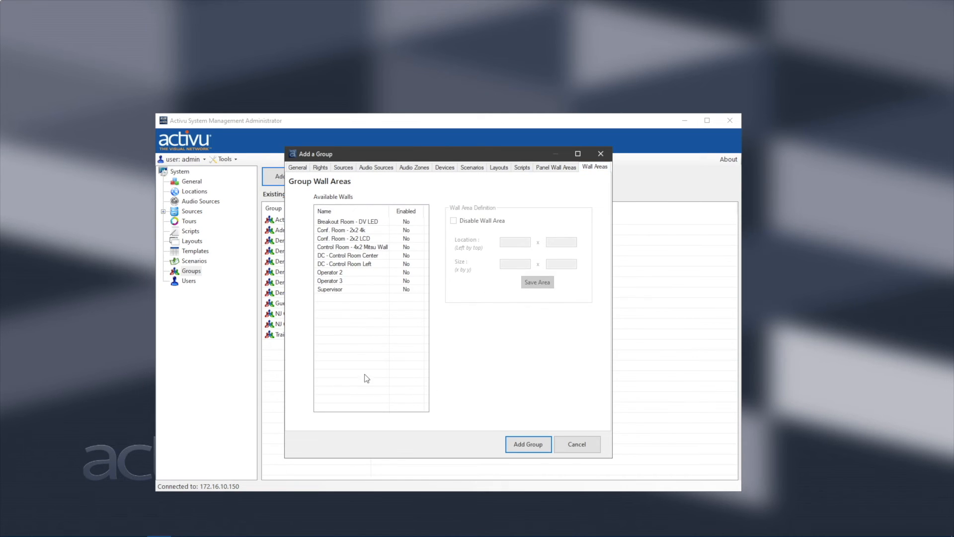
Enable the Control Room - 4x2 Mitsu Wall area for the group and save it.
click(329, 248)
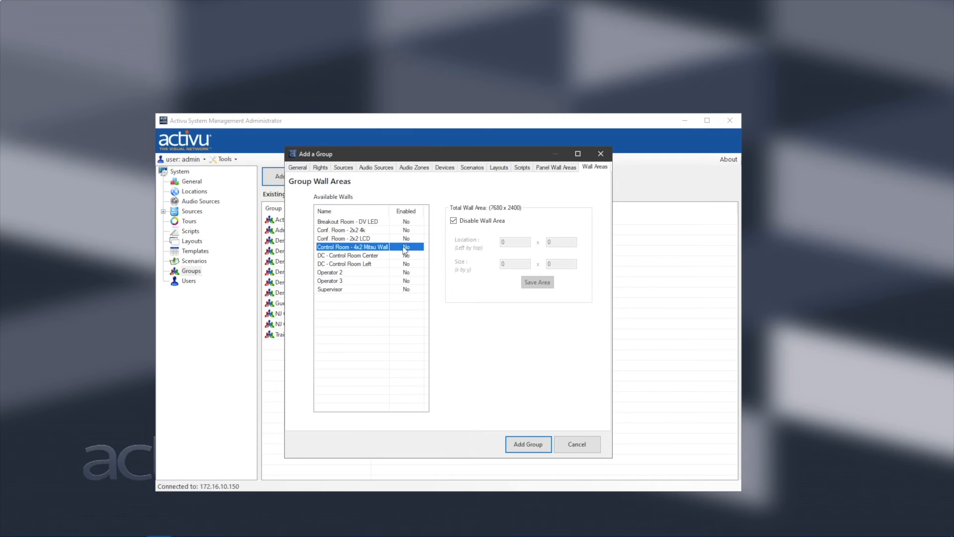
click(453, 222)
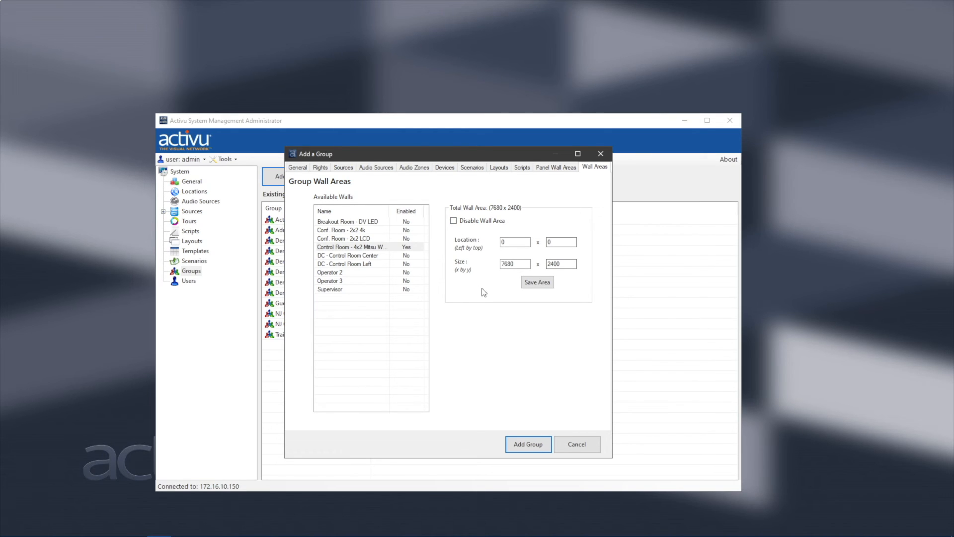
click(535, 283)
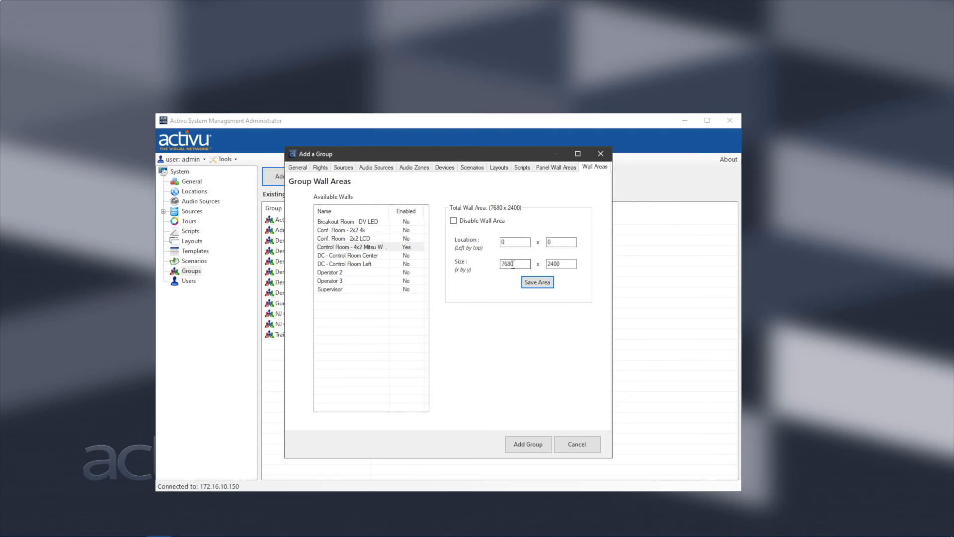
Change the wall area width to 7000, save it, and add the ActivuUsers group.
drag(515, 264, 503, 266)
text(70)
click(542, 284)
click(523, 444)
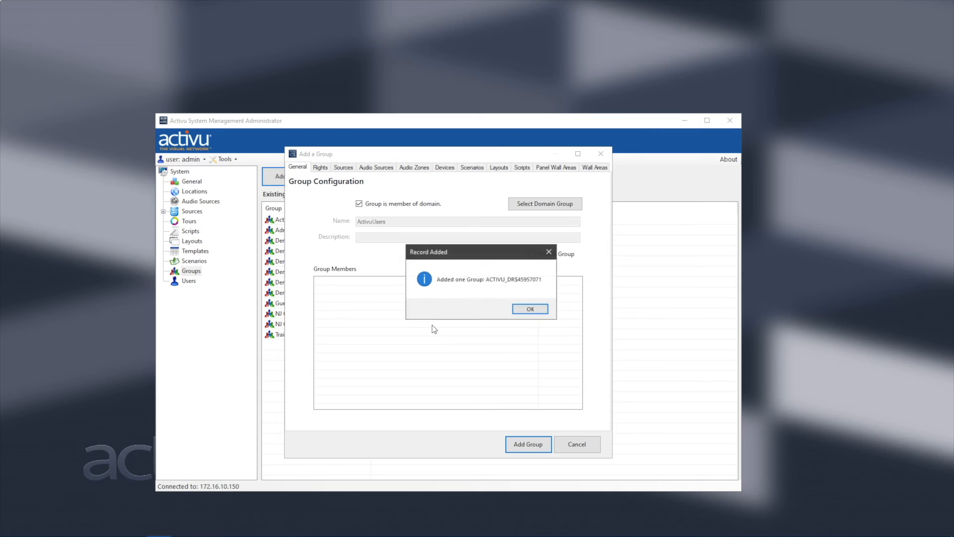
click(538, 310)
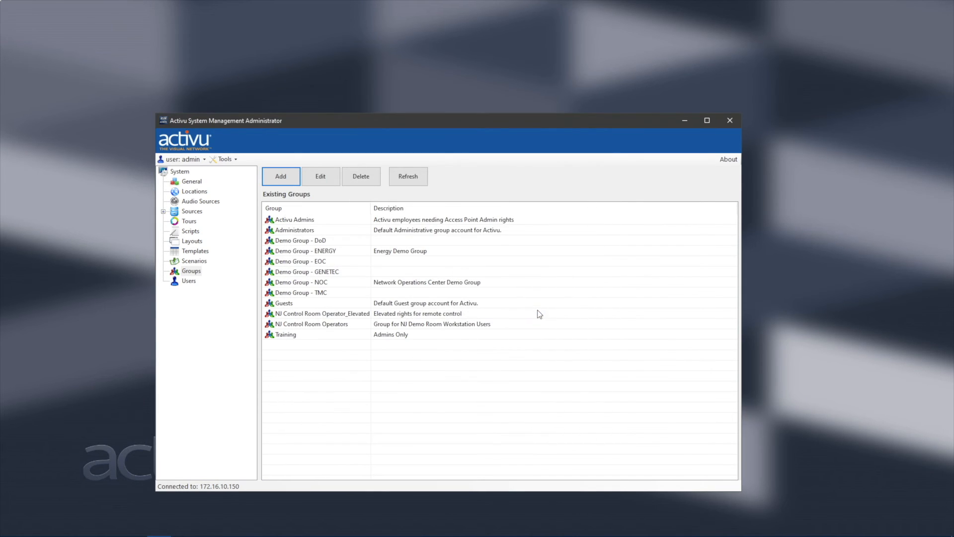
Create a new domain-member user and assign it the ActivuUsers group.
click(188, 281)
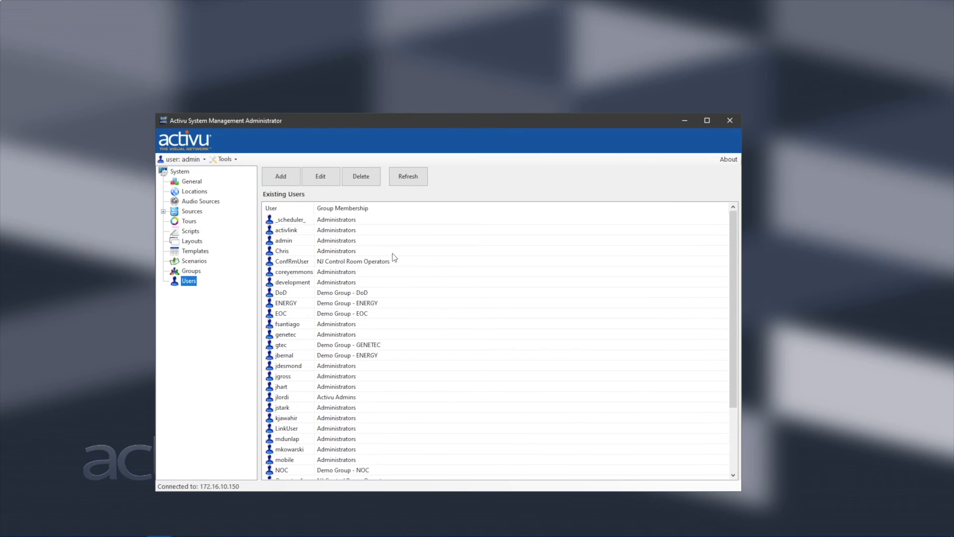
click(278, 175)
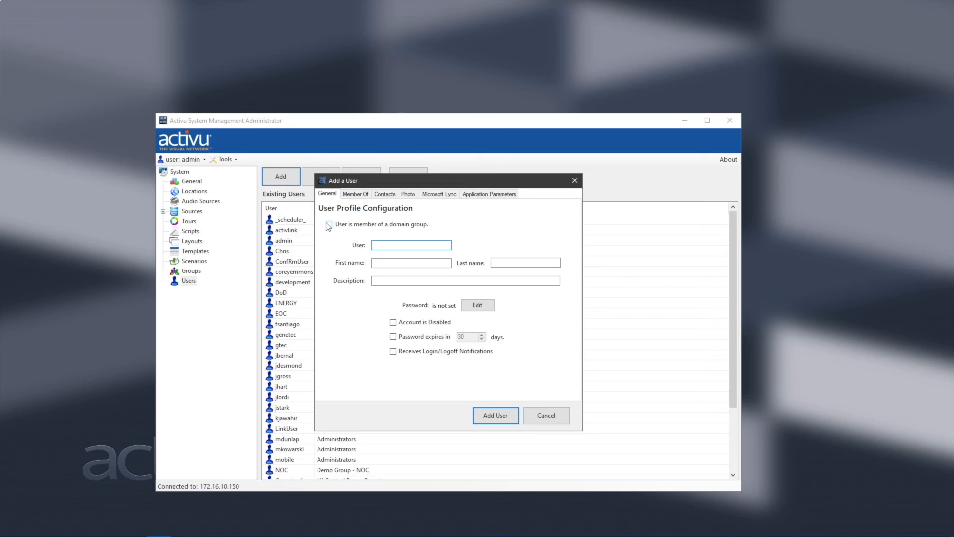
click(329, 224)
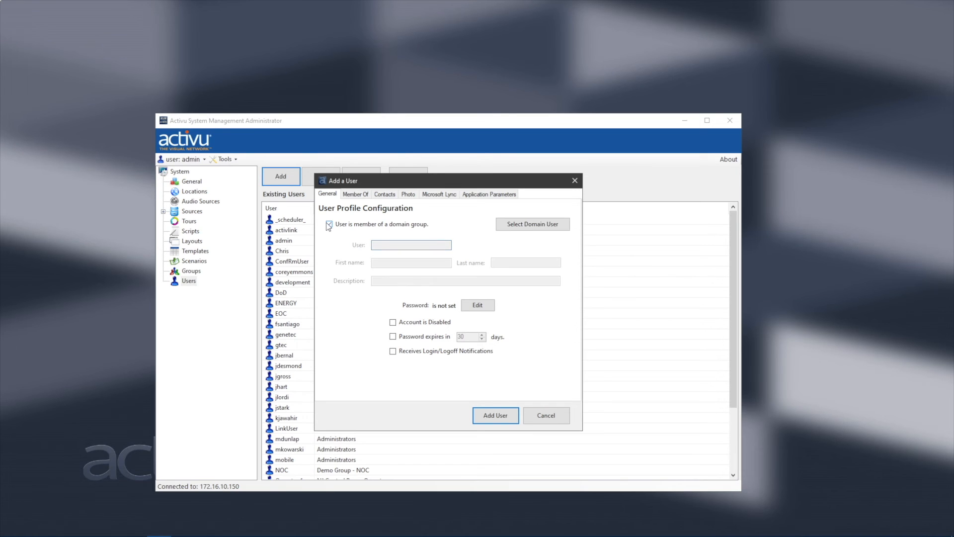
click(532, 228)
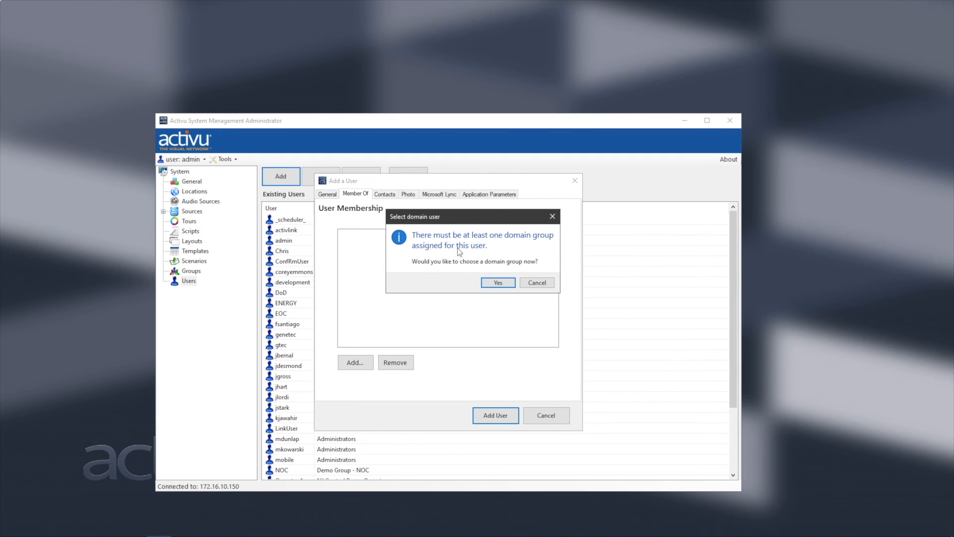
click(497, 282)
scroll(505, 291, down, 1)
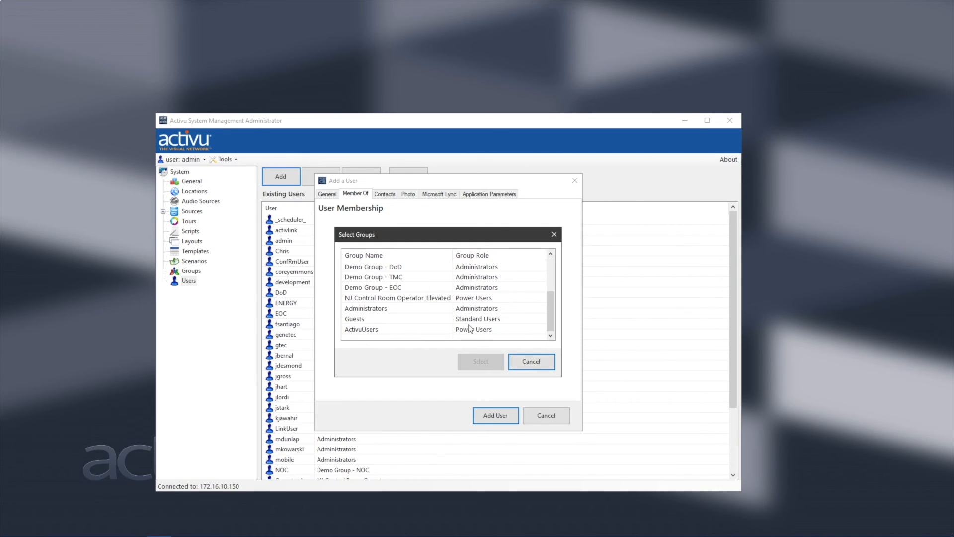
click(364, 330)
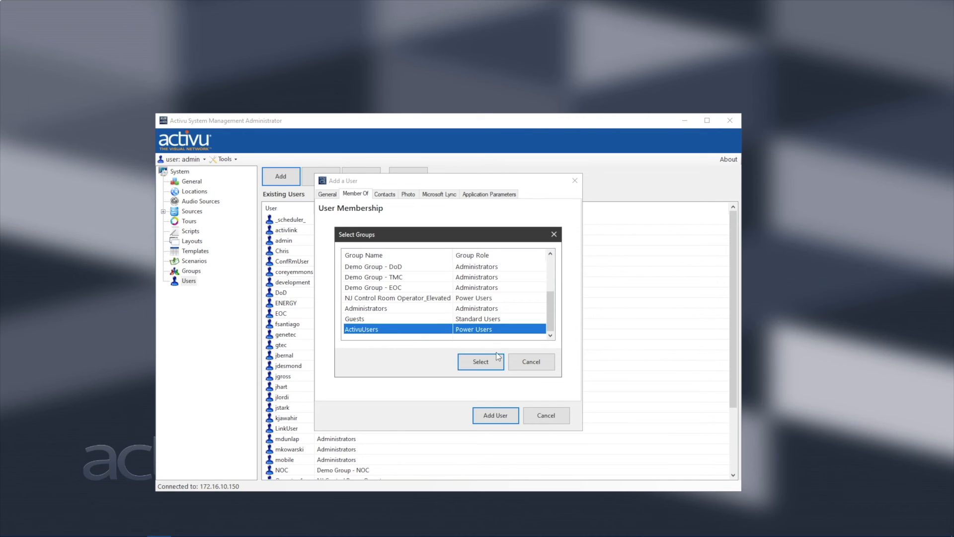
click(498, 365)
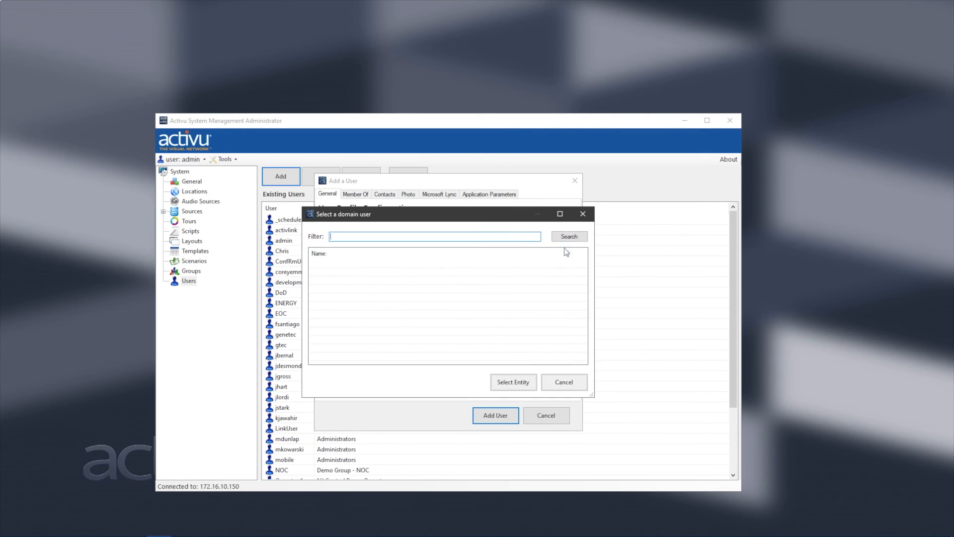
Search the domain with the admin's credentials and fill the user from the first operator account.
click(574, 238)
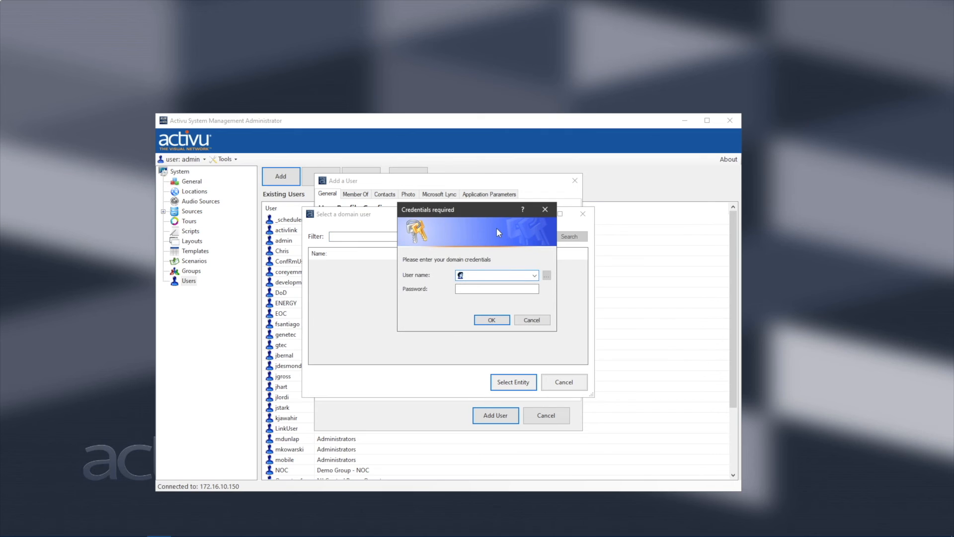
key(Return)
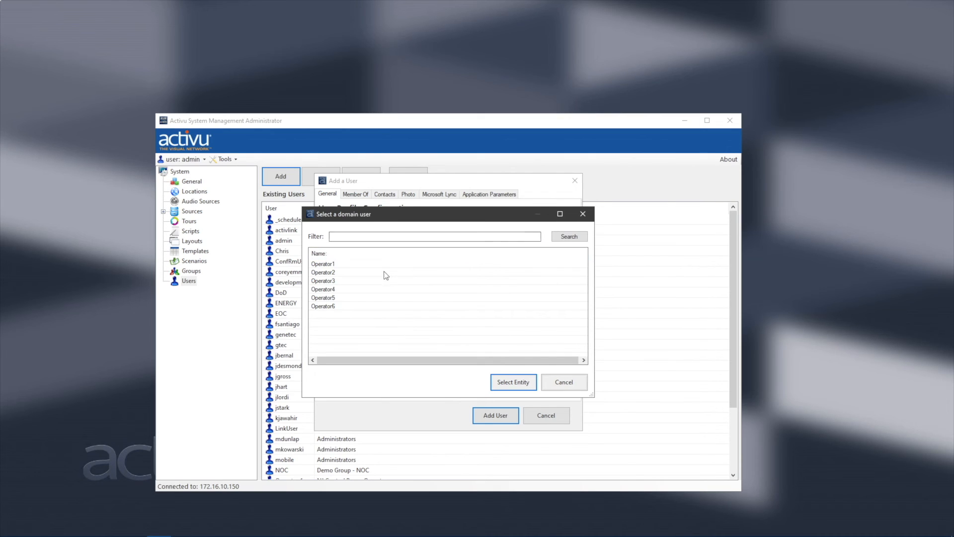
click(324, 264)
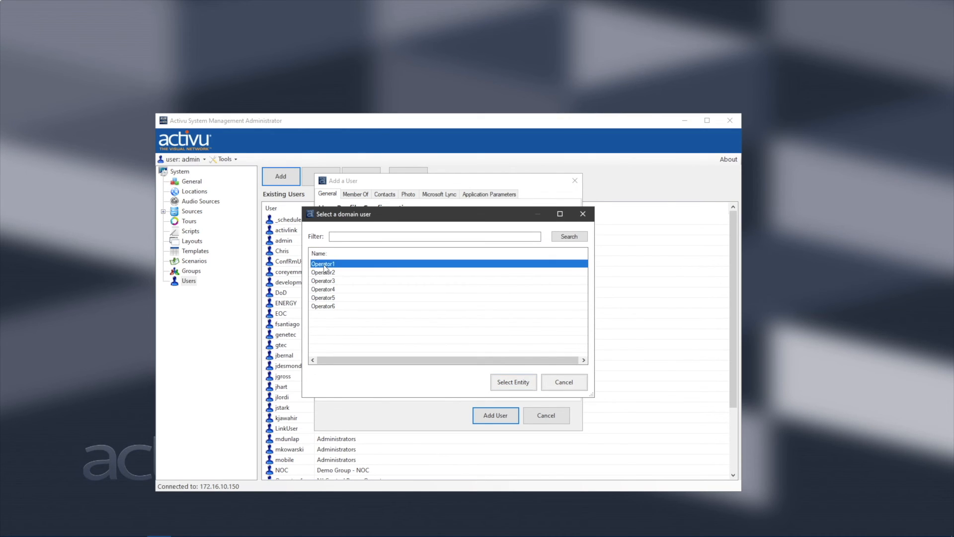
click(513, 384)
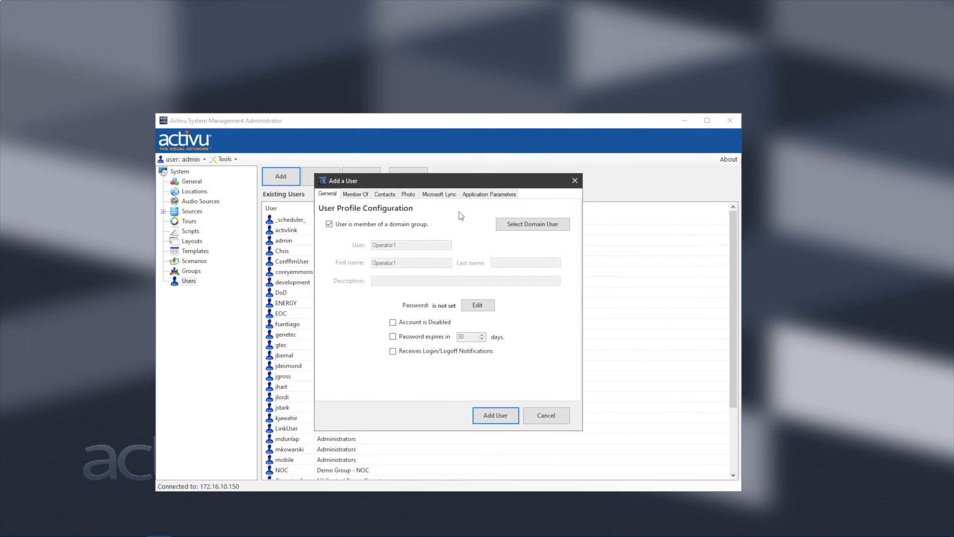
Review the user's group membership and set a new password for the user.
click(355, 196)
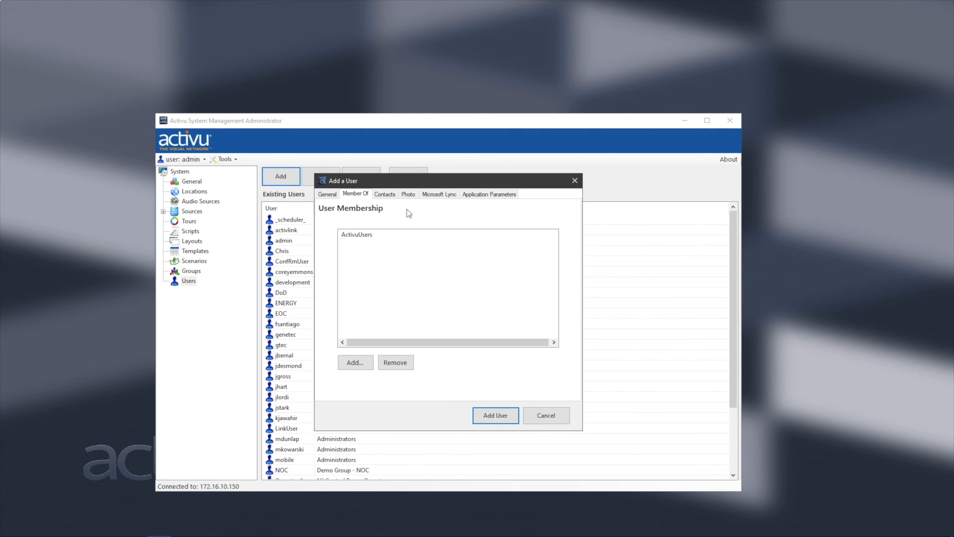
click(327, 195)
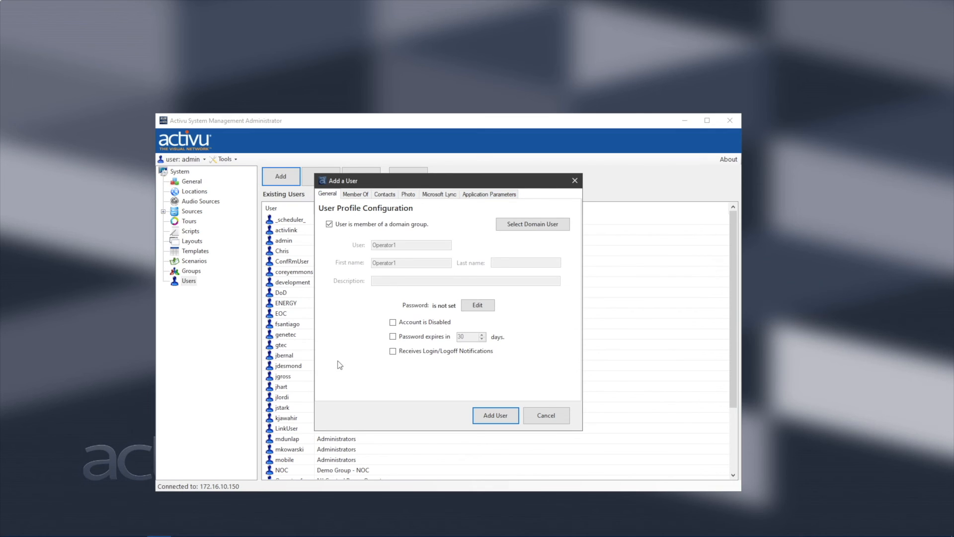
click(477, 305)
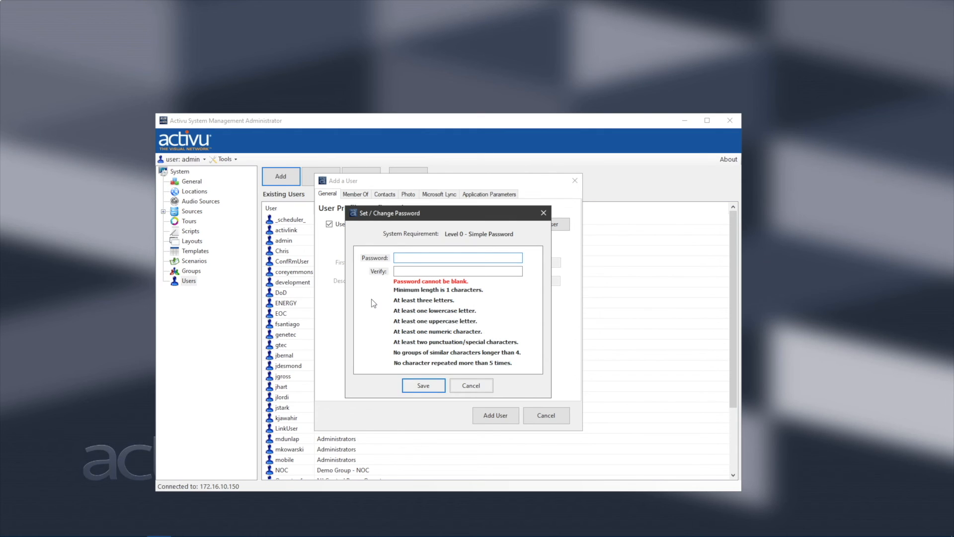
text(qwertyqwerty)
click(423, 387)
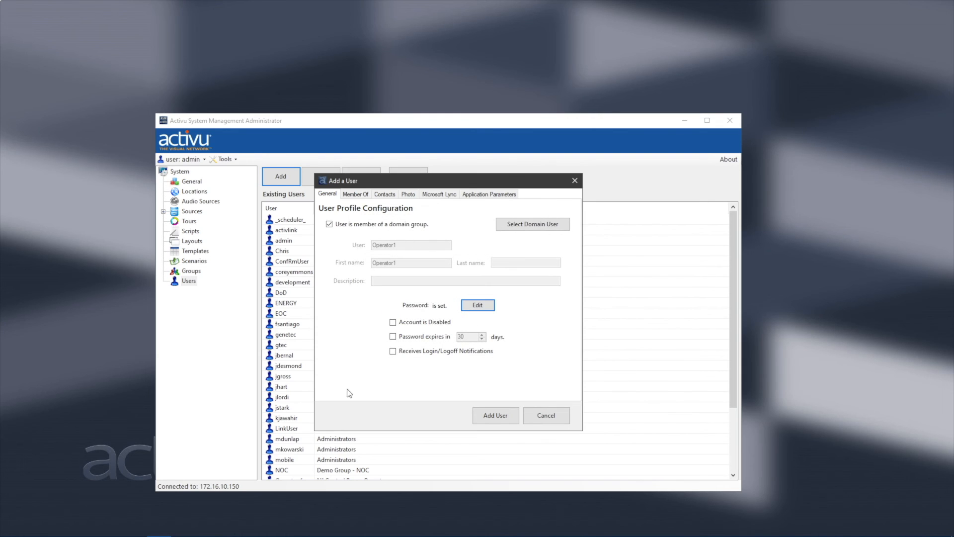
Add the user, check it in the Existing Users list, and minimize the administrator.
click(507, 419)
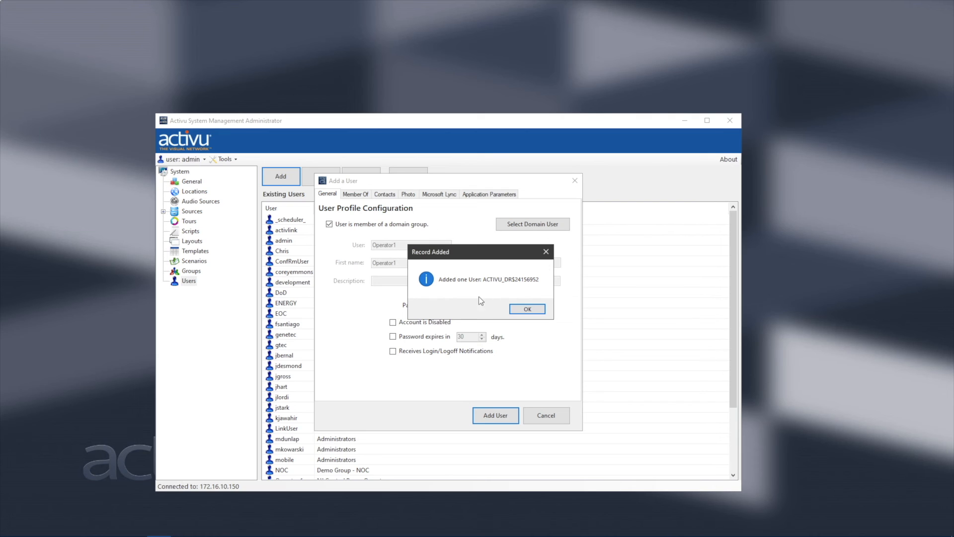
click(528, 308)
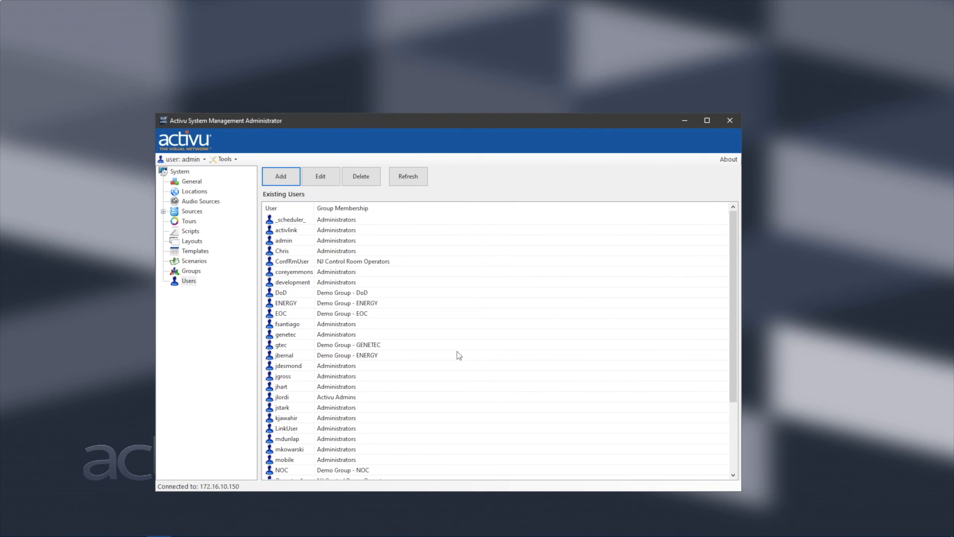
scroll(323, 349, down, 3)
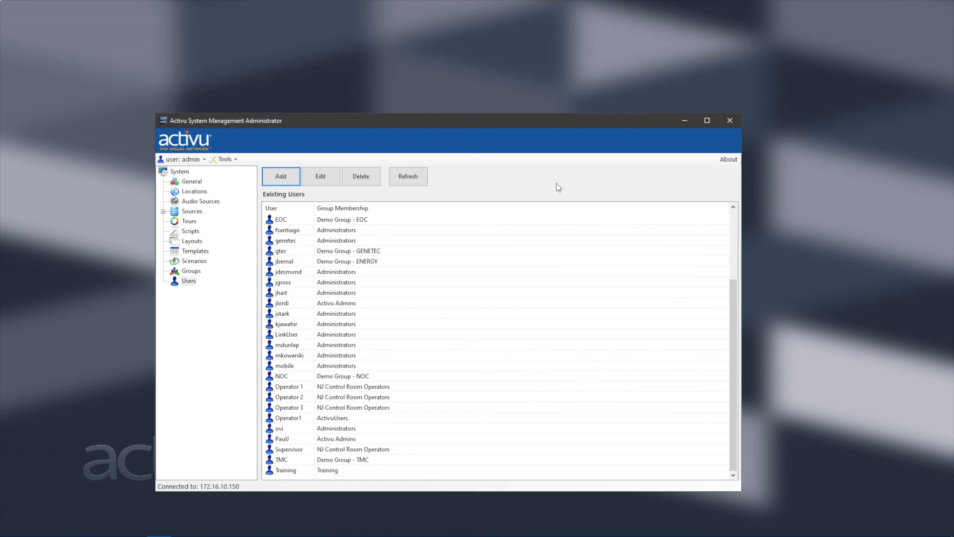
click(684, 121)
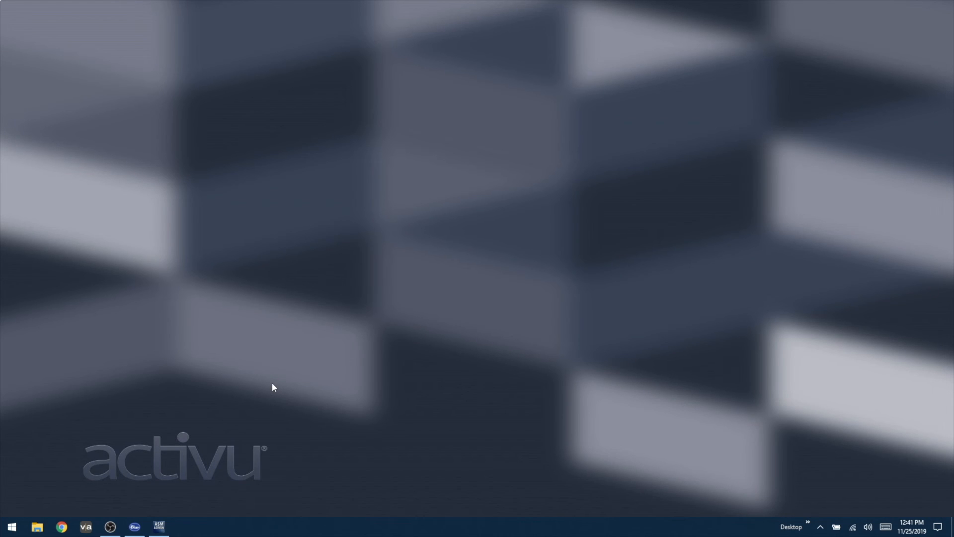
Launch Activu Access Point and log in as Operator1 with its password to 172.16.10.150.
click(12, 526)
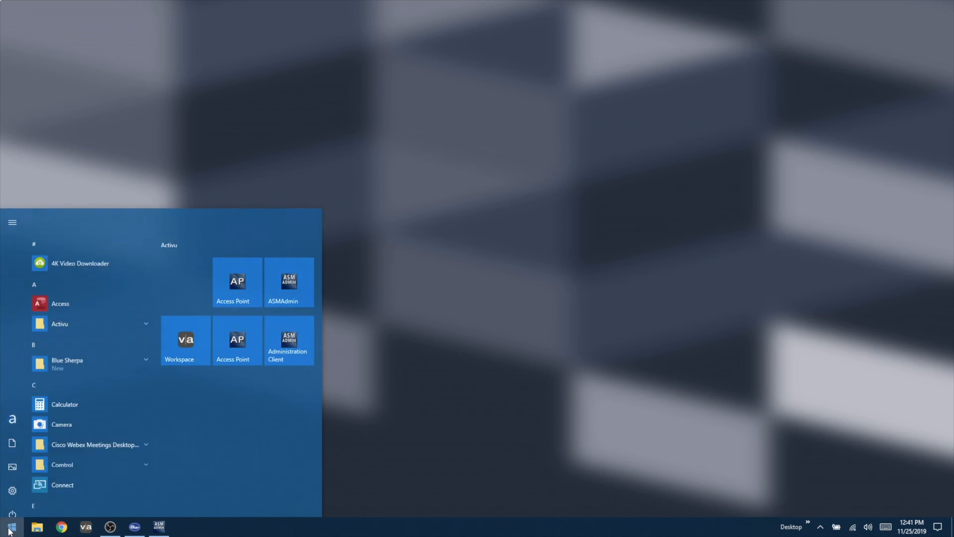
click(236, 248)
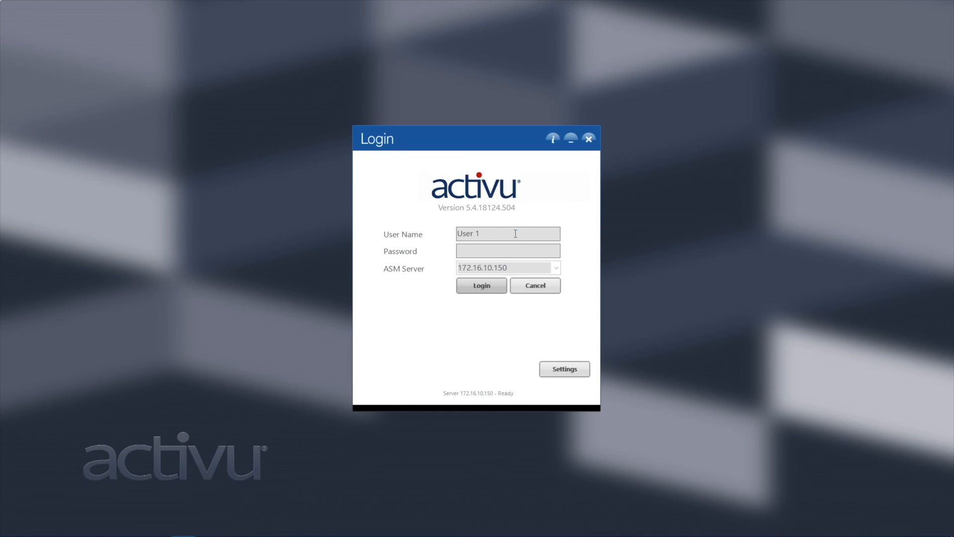
text(Operator1)
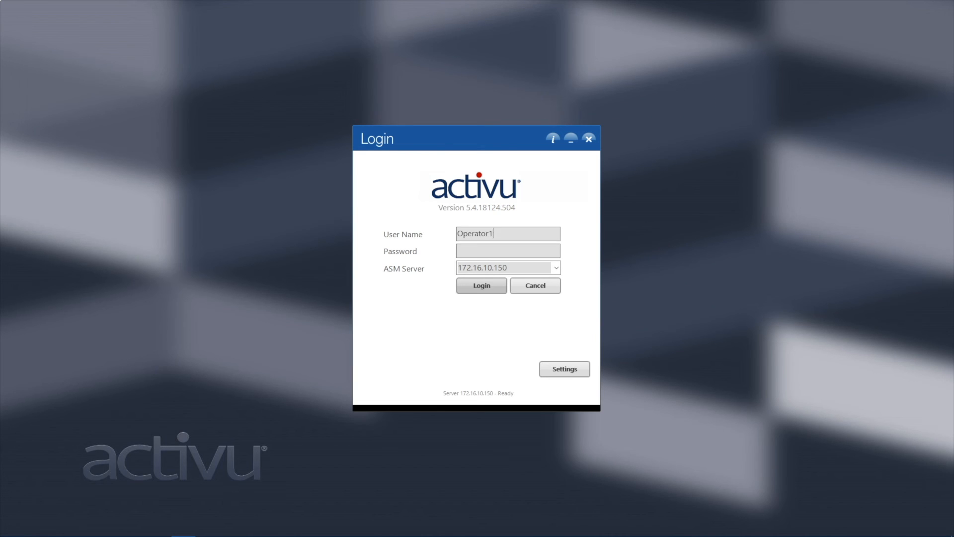
text(**********)
click(482, 291)
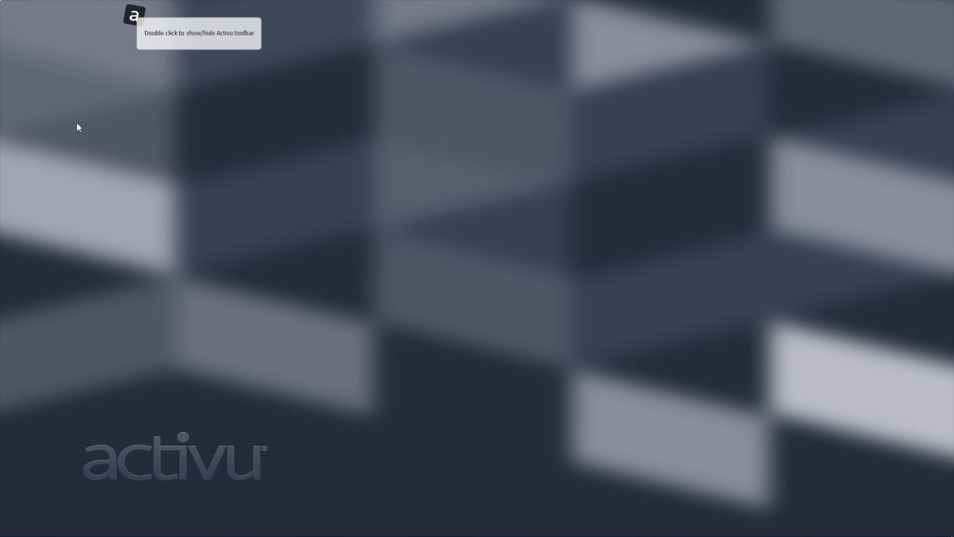
Expand the Activu toolbar and open Remote Control for the Control Room - 4x2 Mitsu Wall.
double_click(137, 16)
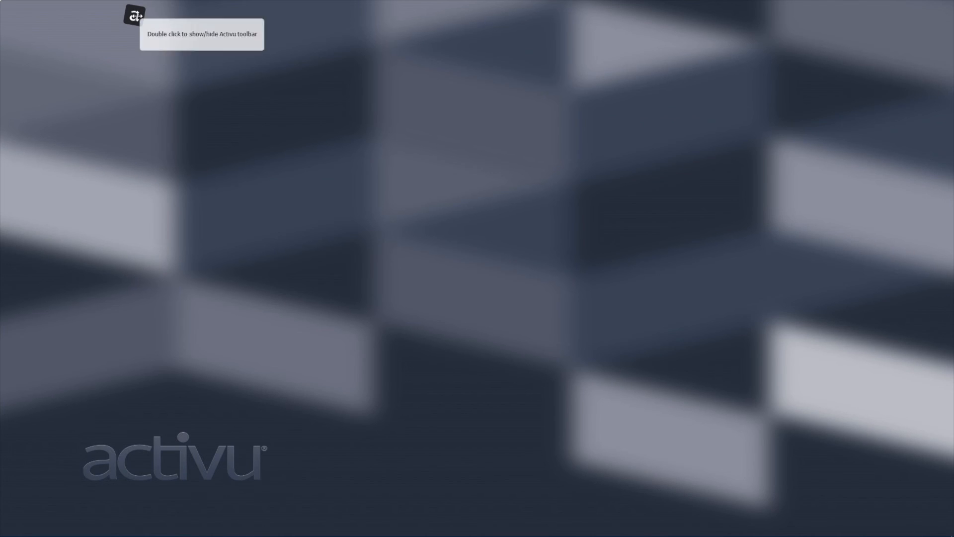
double_click(136, 16)
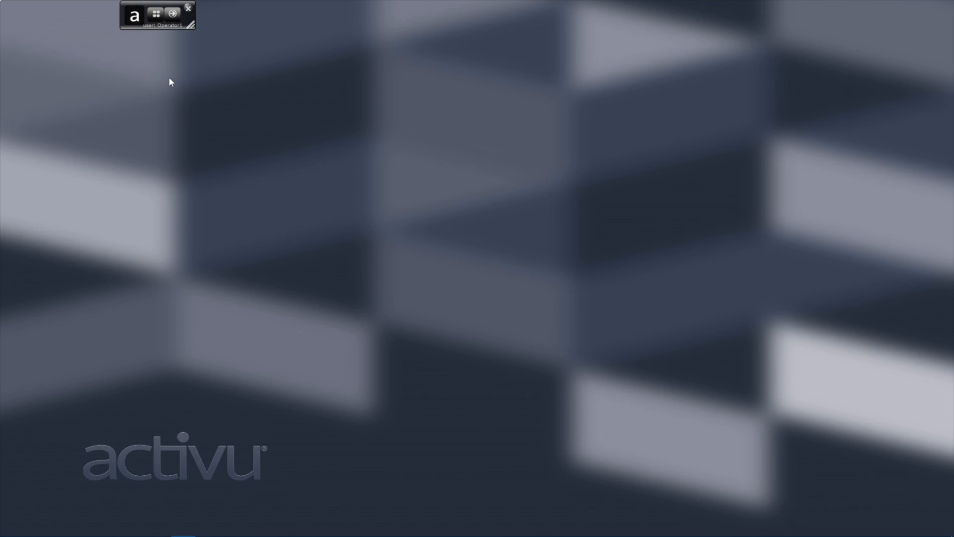
click(156, 15)
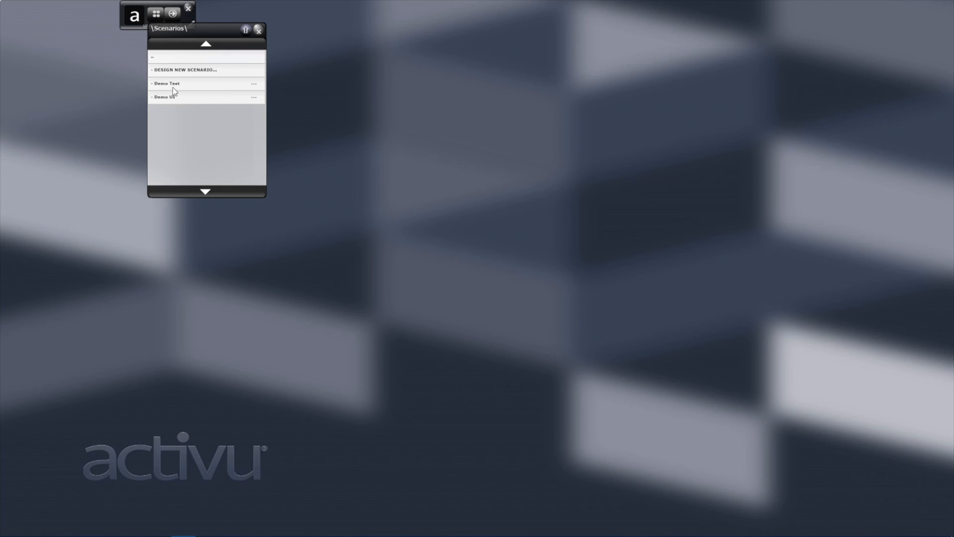
click(173, 14)
click(153, 17)
click(154, 17)
click(161, 13)
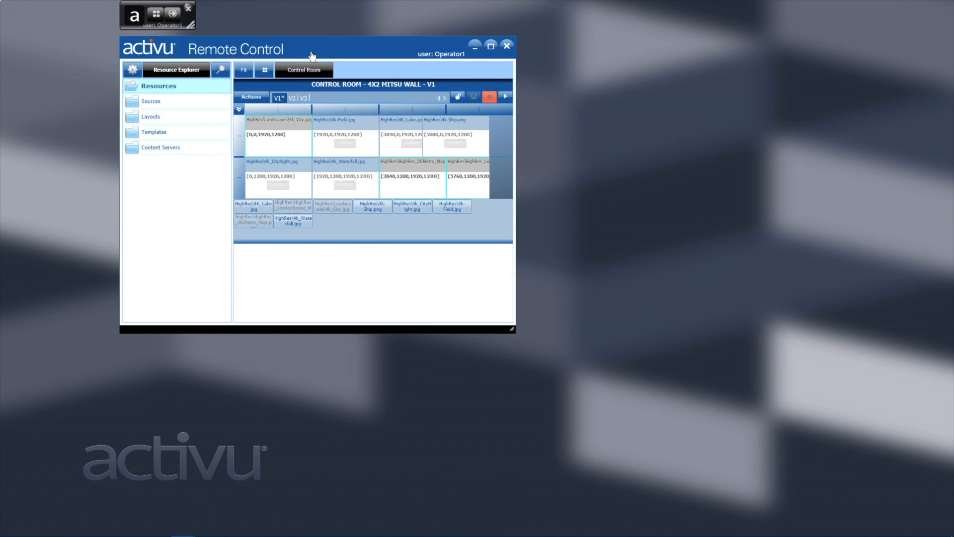
Move the Remote Control window down-left, enlarge it, and select the 4k_Waterfall cell.
drag(371, 58, 307, 76)
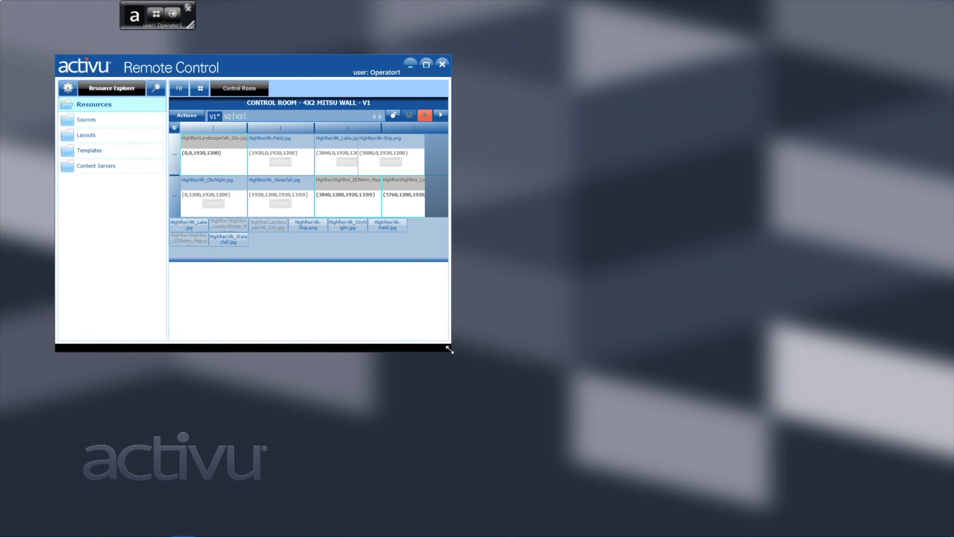
drag(449, 348, 842, 490)
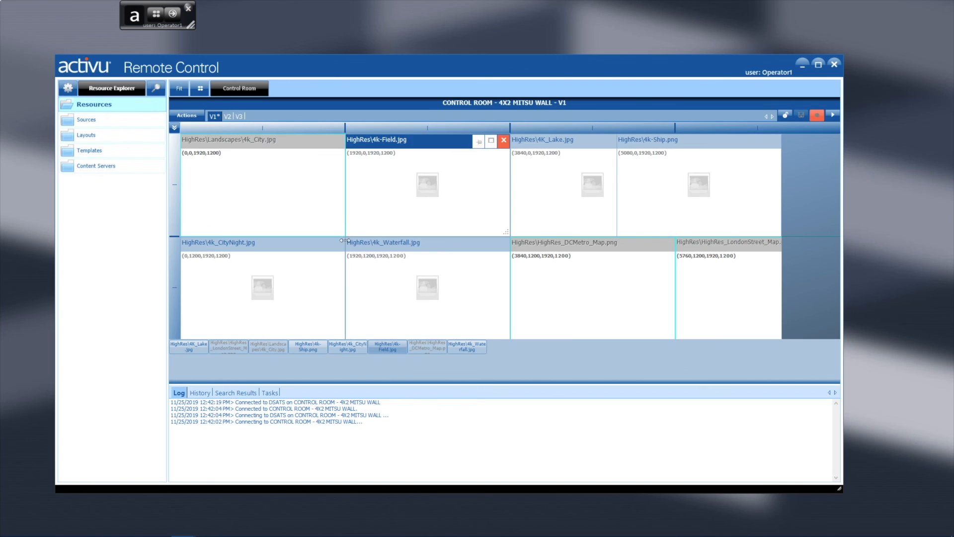
click(474, 283)
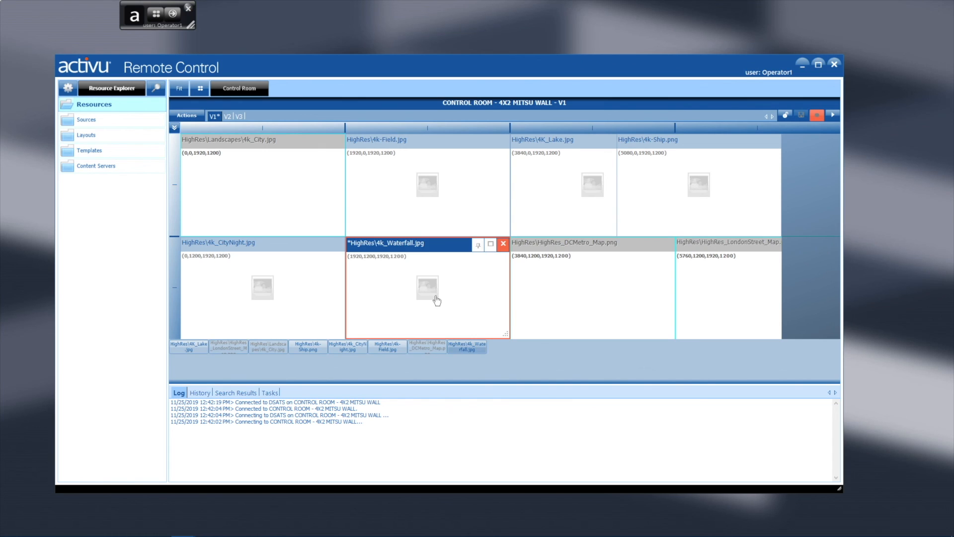
Check the 4k-Field and 4k_City cell menus without changes, then start live previewing the wall.
click(425, 198)
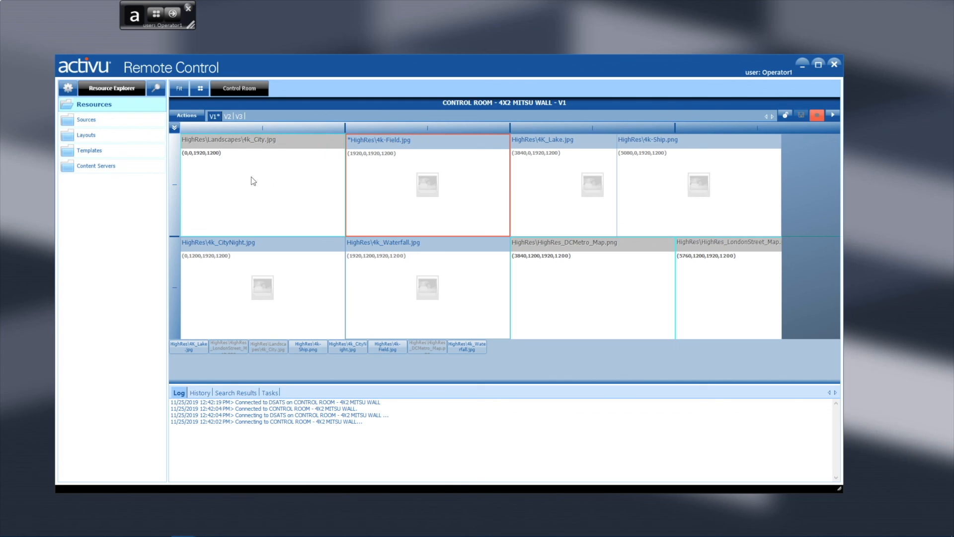
mouse_move(447, 154)
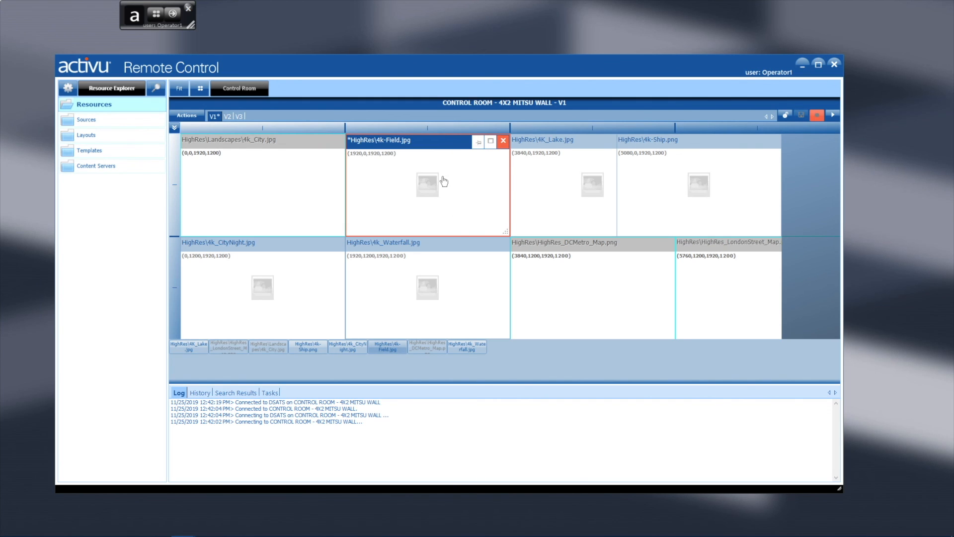
right_click(398, 169)
click(419, 197)
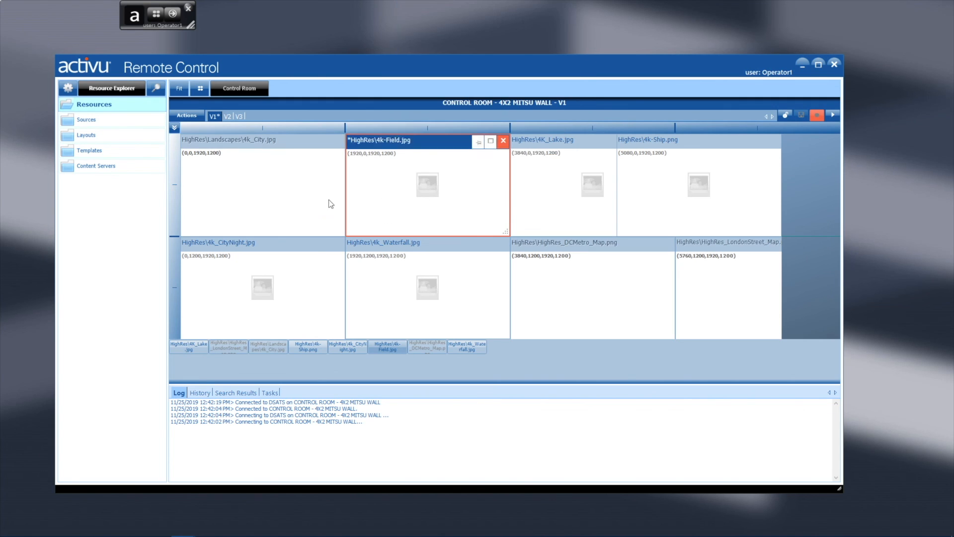
right_click(250, 181)
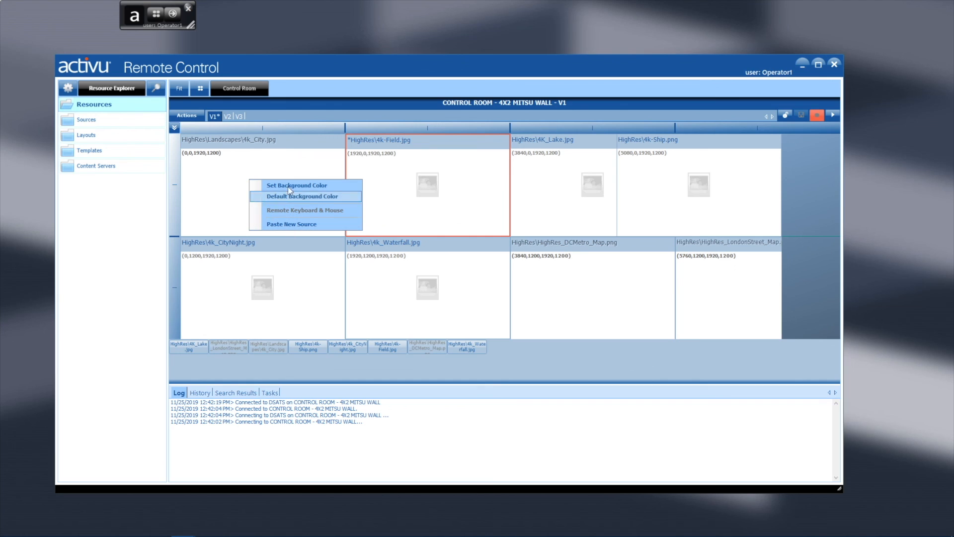
click(228, 184)
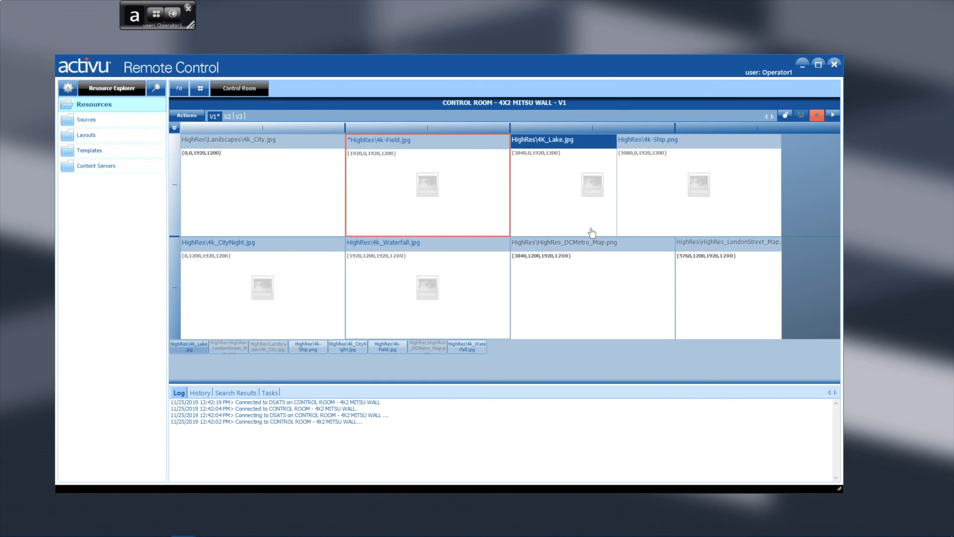
click(832, 116)
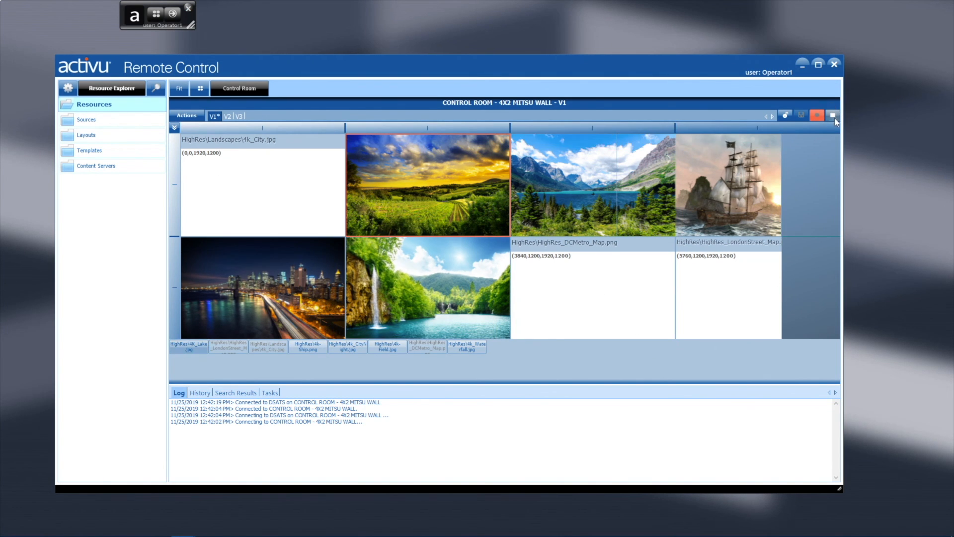
Stop previewing so the Mitsu wall cells show placeholder icons again.
click(832, 115)
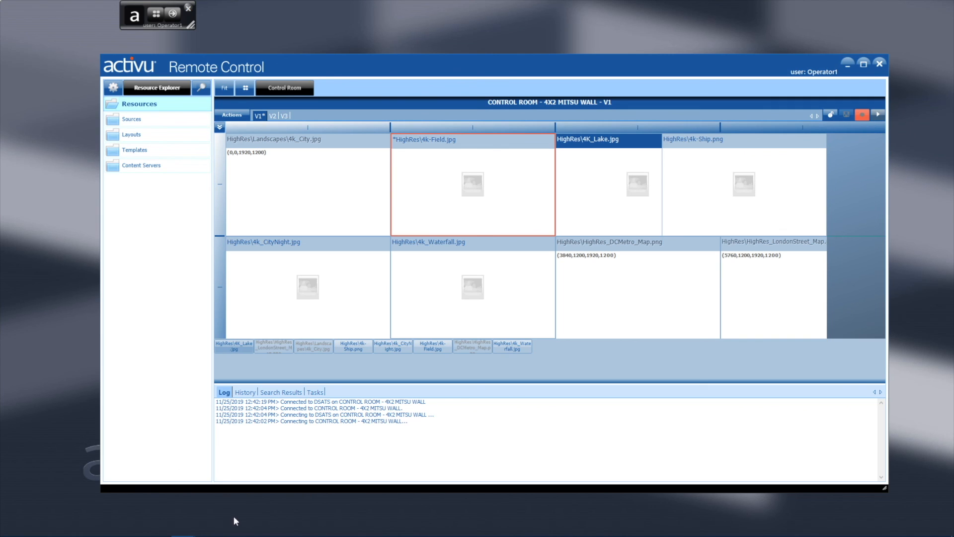
mouse_move(183, 529)
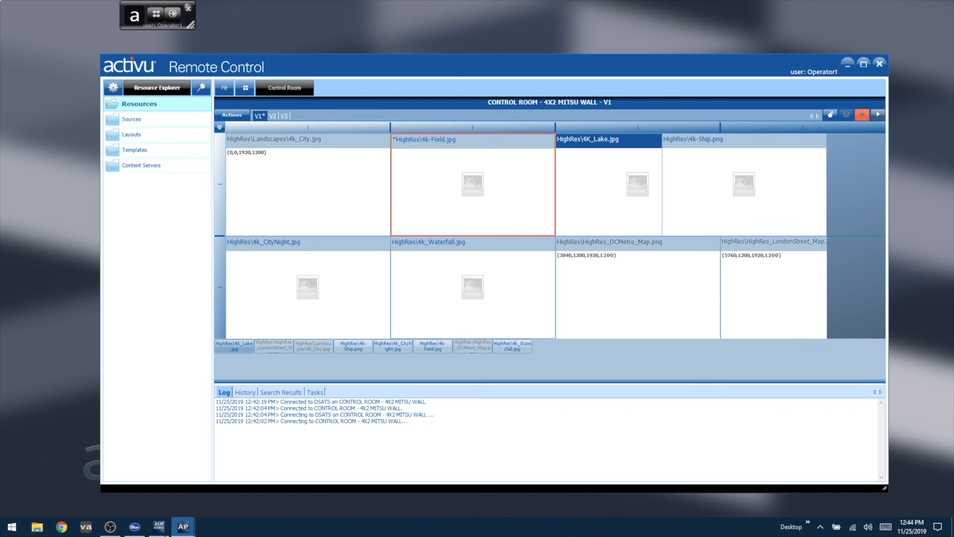